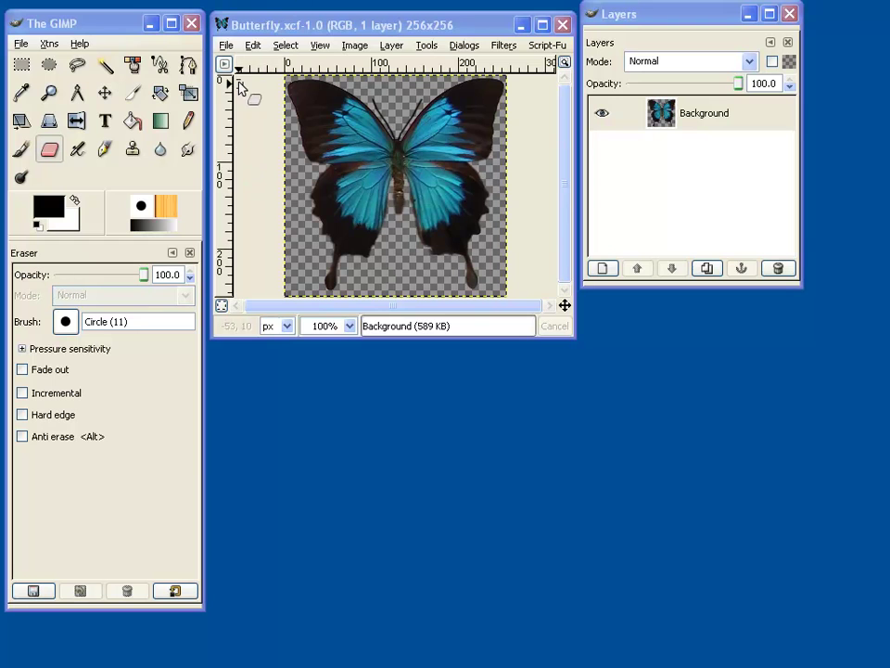
Create a blank 100 × 100 px image (Untitled-2) and position its window below the Butterfly window.
left_click(226, 44)
left_click(228, 66)
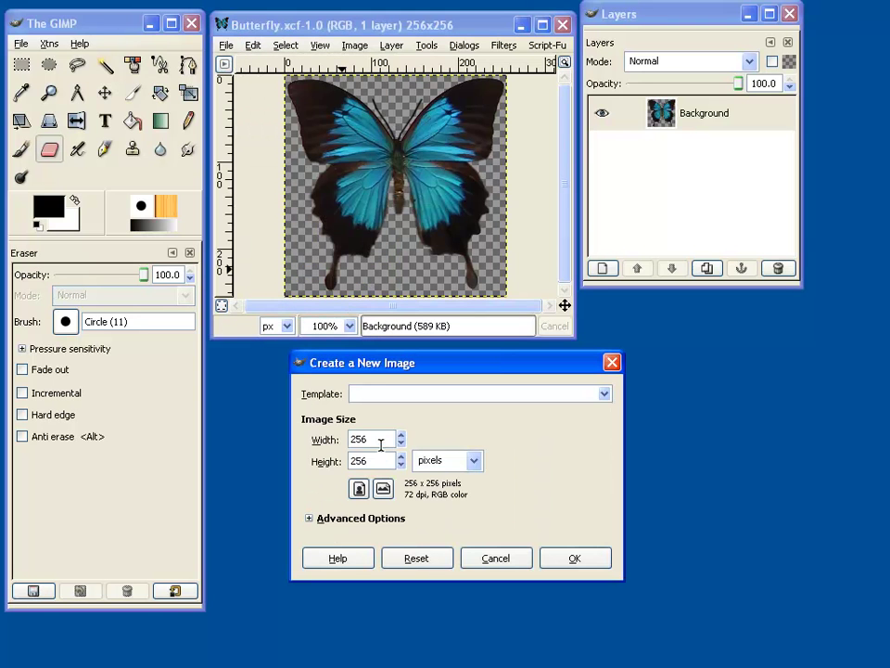
type("1")
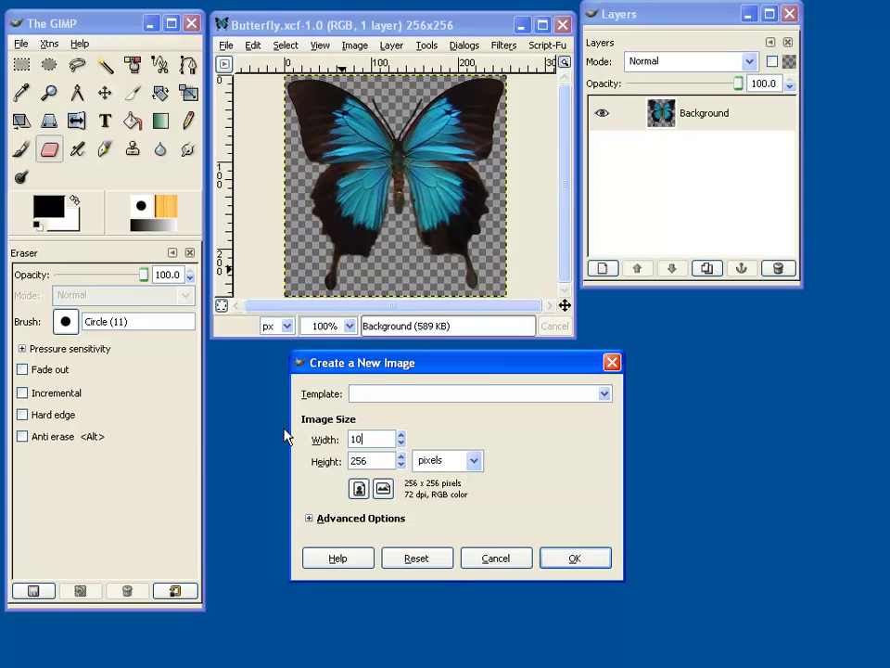
type("0")
key("Tab")
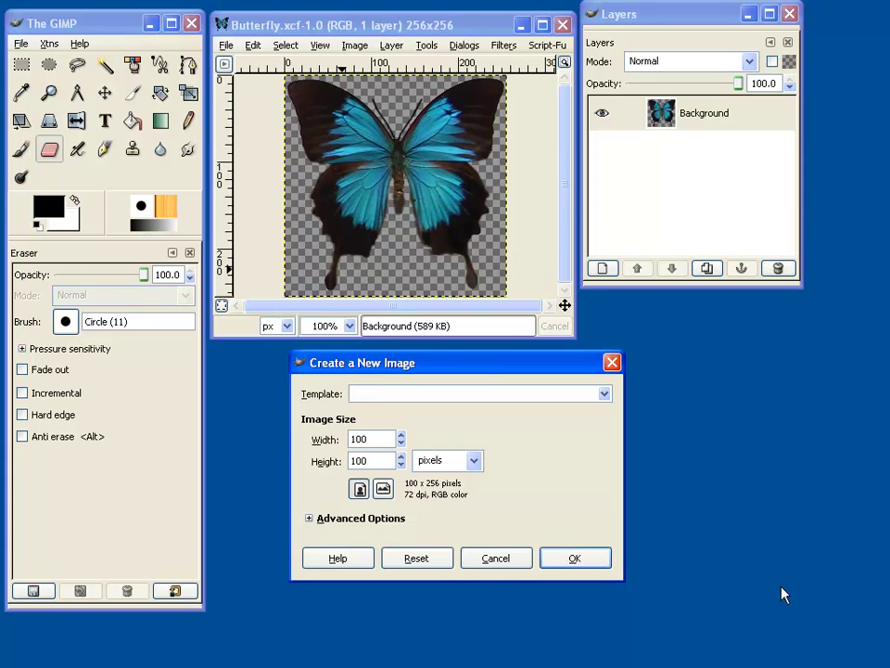
left_click(574, 559)
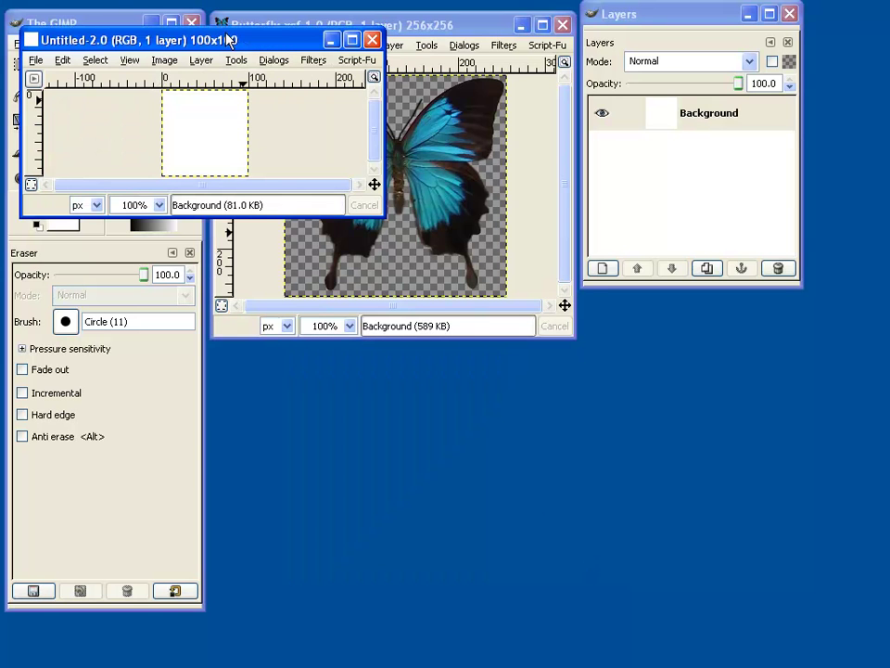
left_click_drag(244, 49, 455, 418)
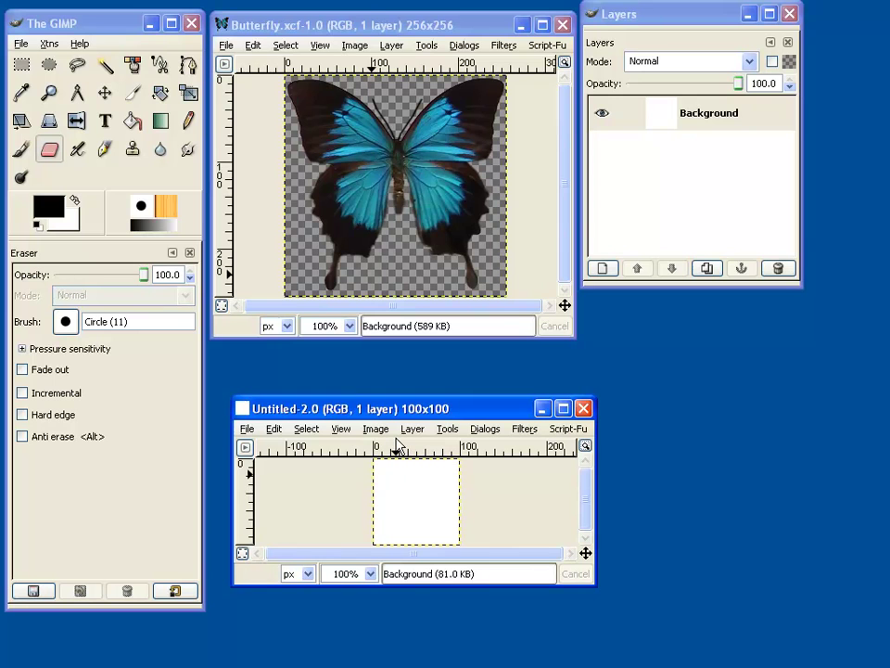
Scale the butterfly image down to 46 × 46 pixels.
left_click(355, 45)
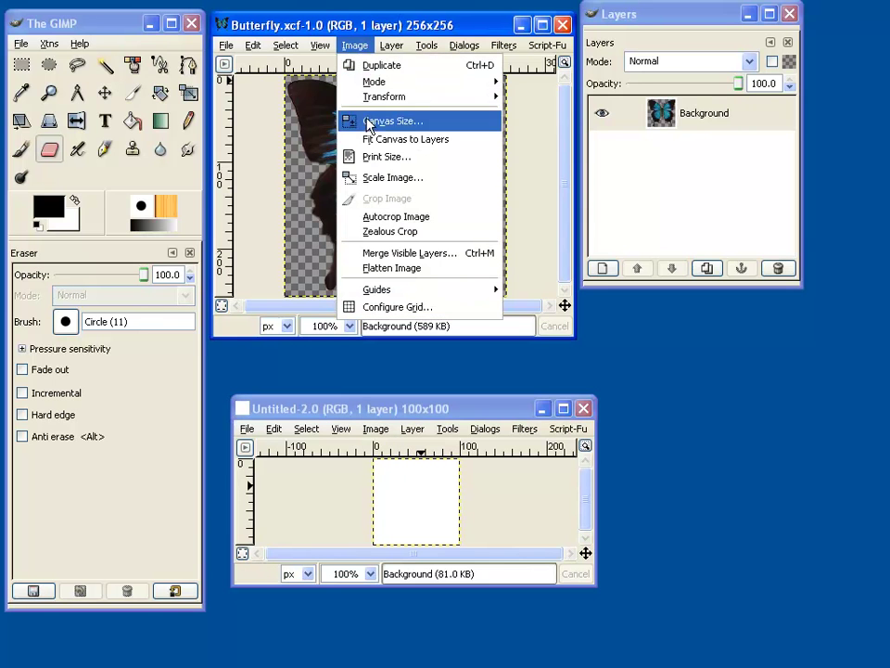
left_click(383, 179)
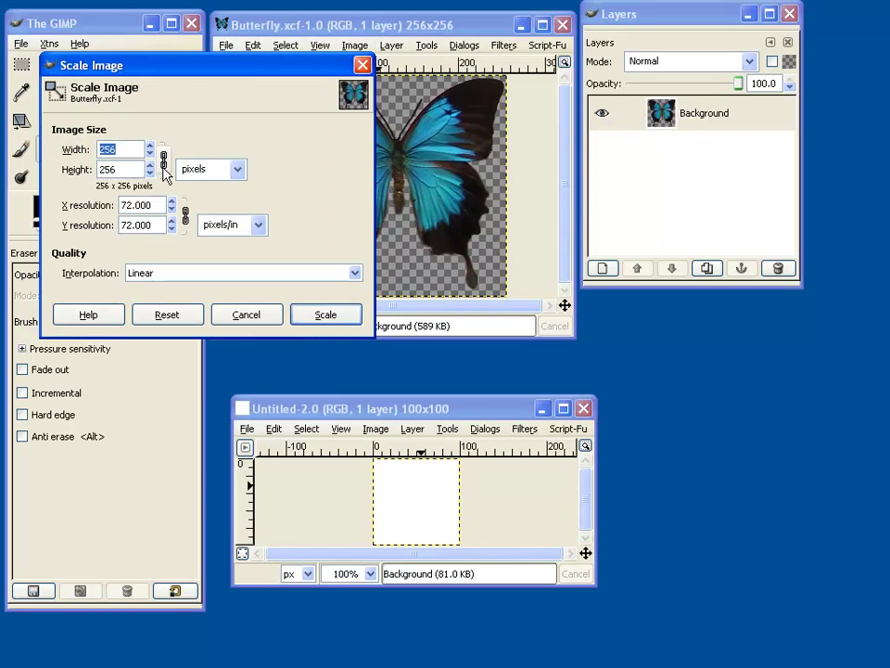
key("Tab")
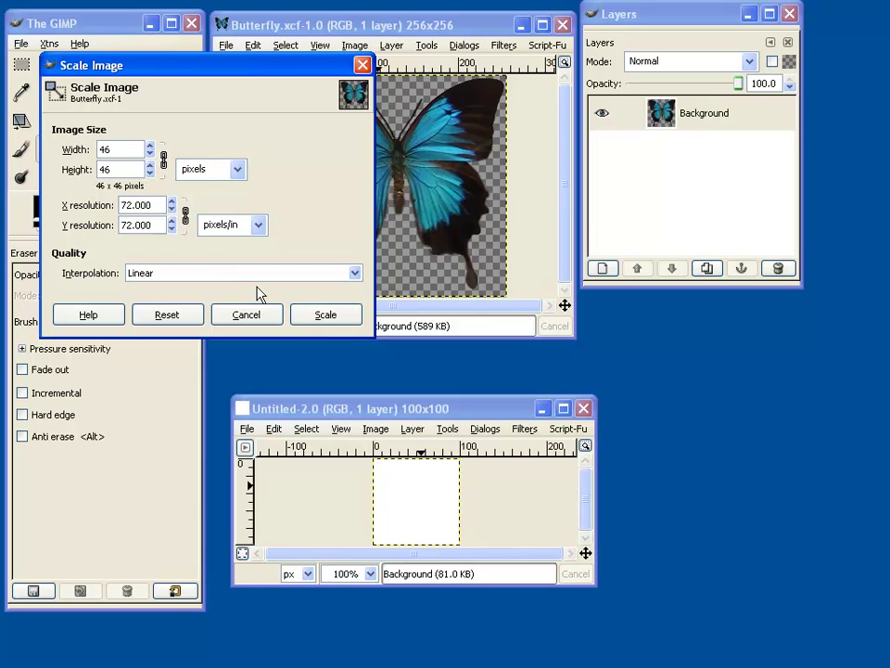
left_click(326, 316)
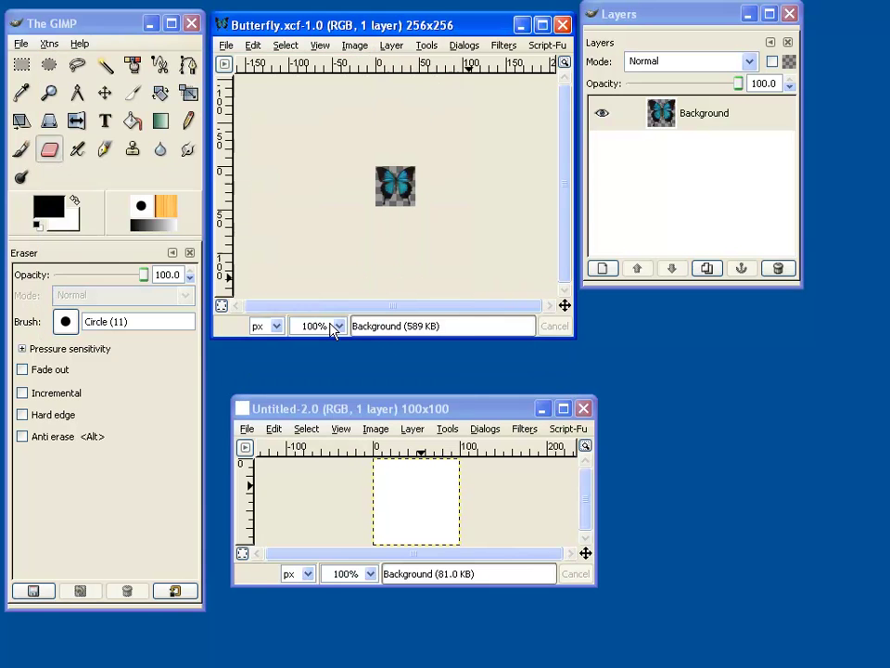
Add a Drop-Shadow with offset 2, blur radius 4 and opacity 80, then zoom in.
right_click(393, 189)
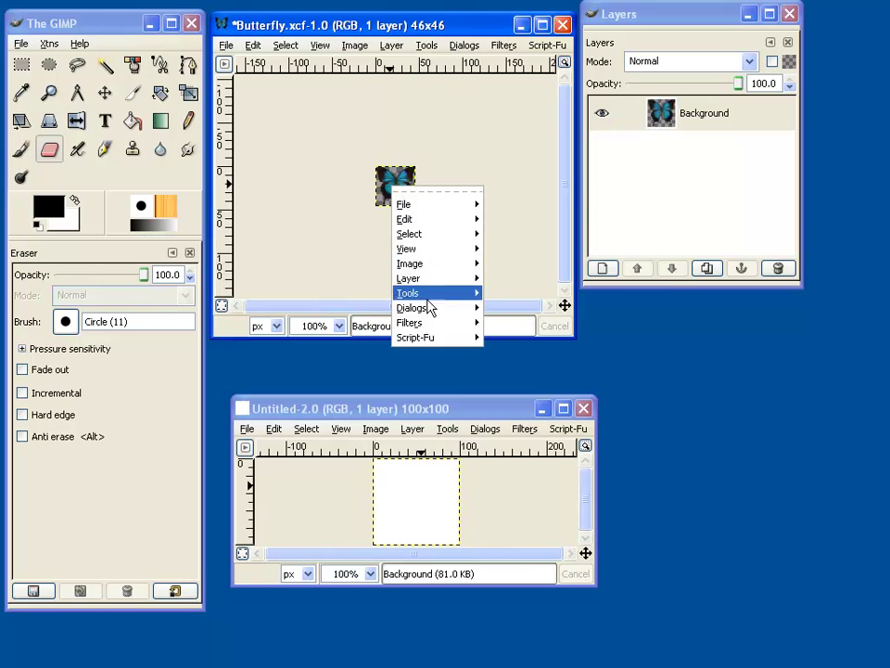
mouse_move(427, 338)
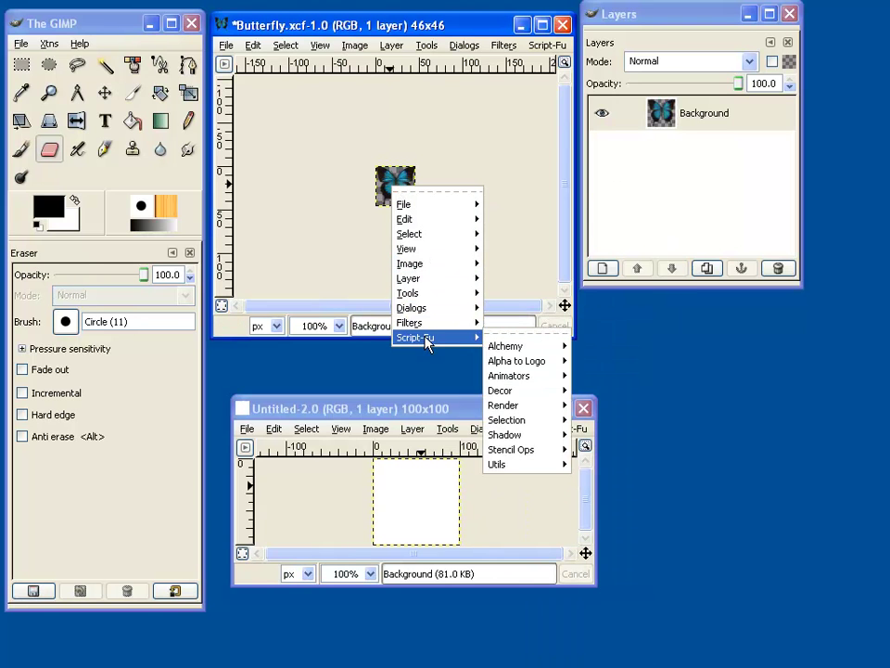
mouse_move(541, 439)
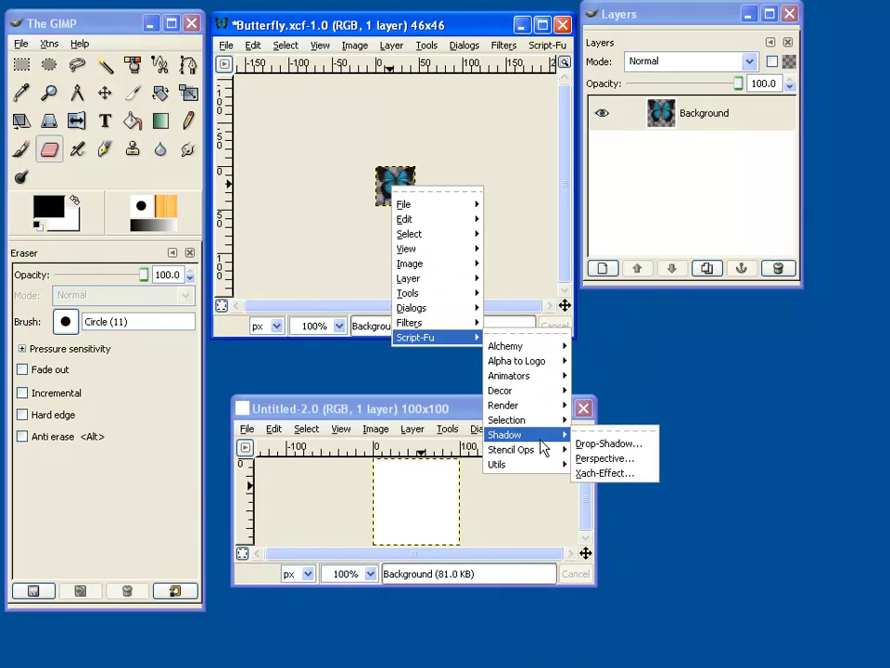
left_click(605, 445)
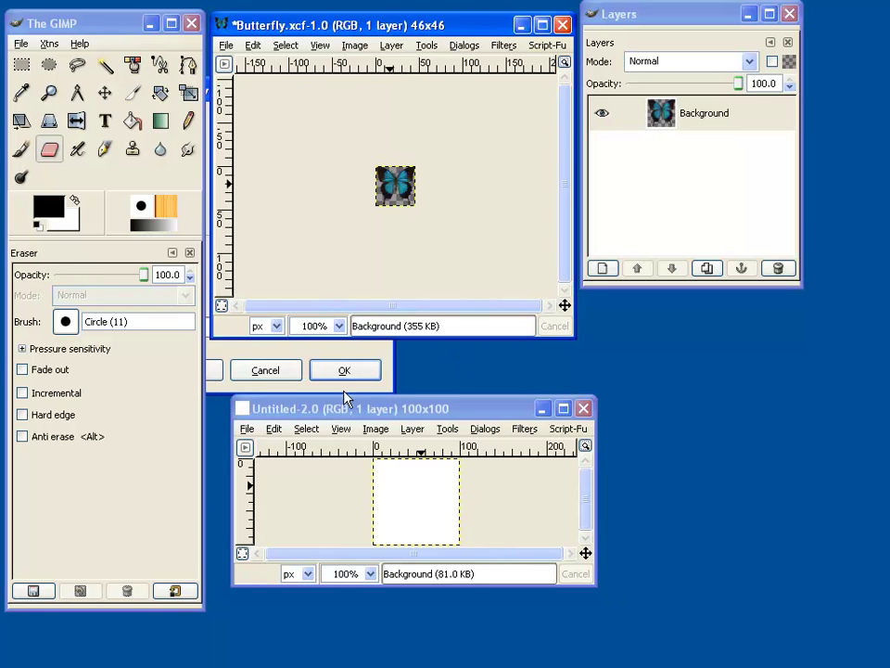
left_click(336, 359)
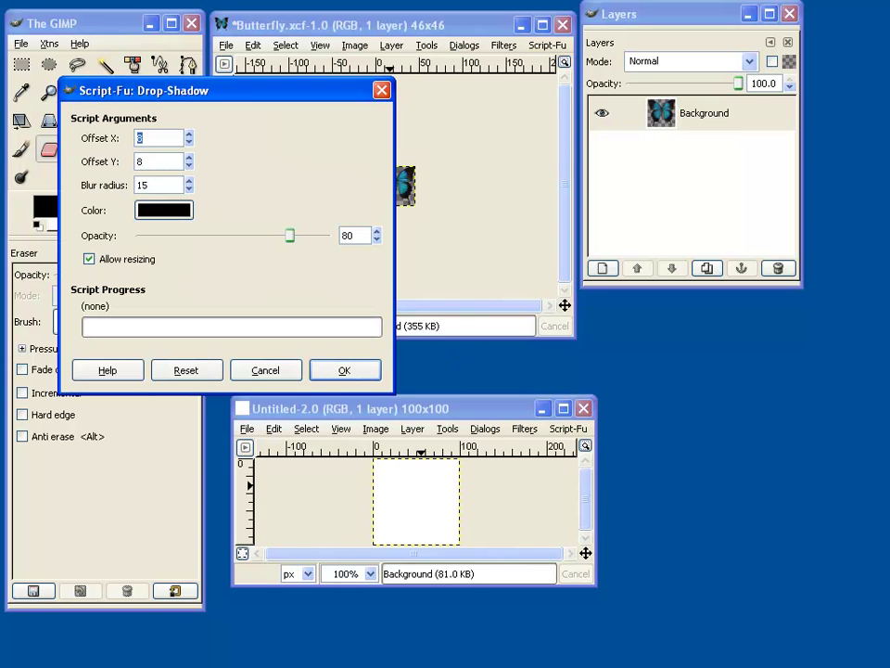
key("Tab")
type("4")
left_click(334, 368)
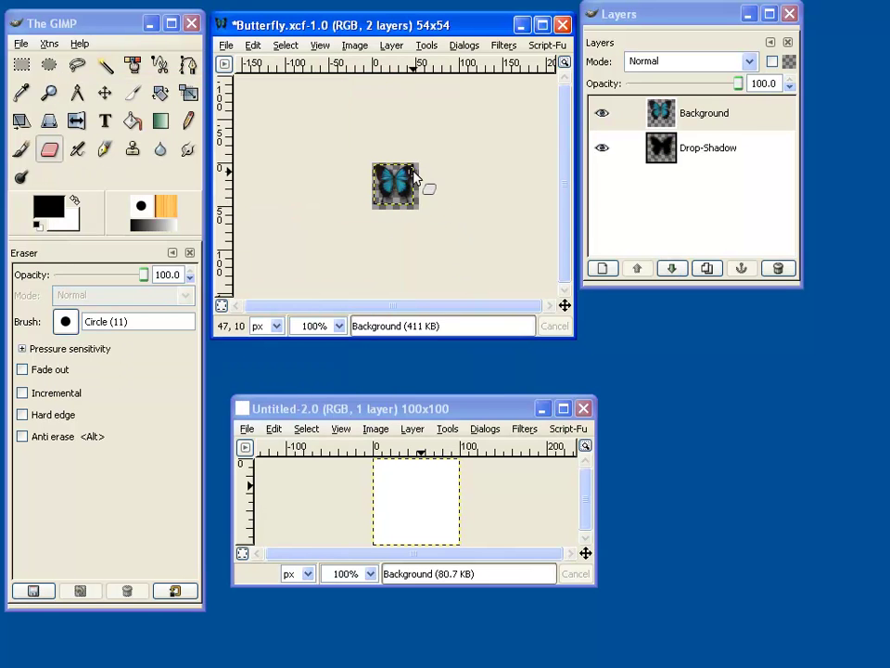
key("plus")
key("plus")
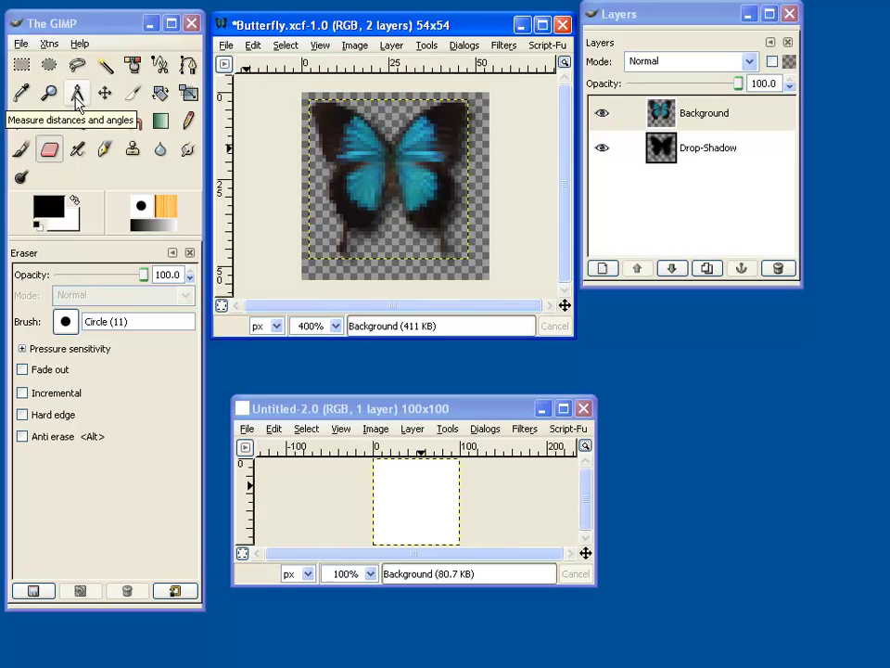
Crop the shadowed butterfly to a 48 × 48 area, trimming the extra shadow margin.
left_click(132, 94)
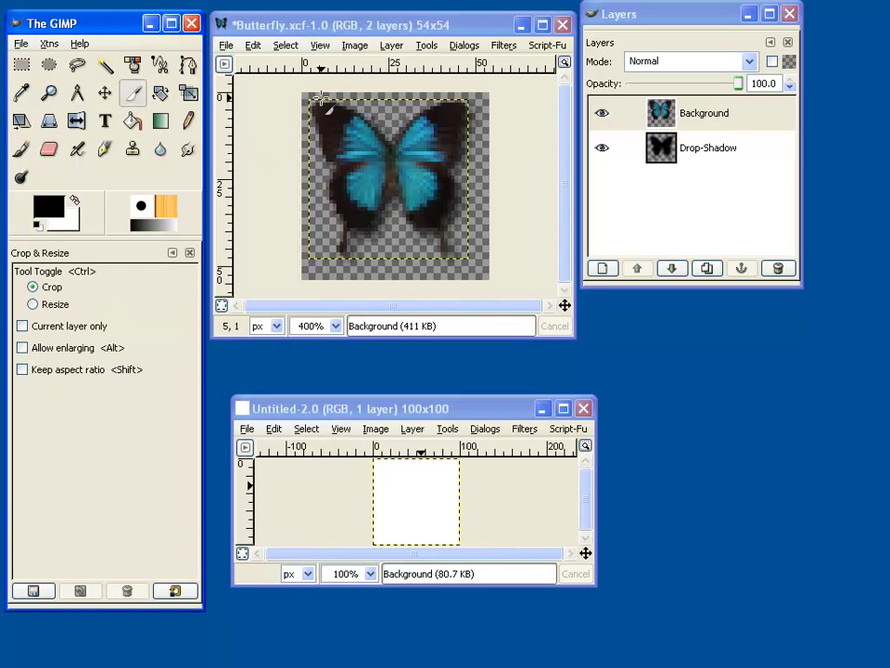
left_click_drag(312, 102, 484, 278)
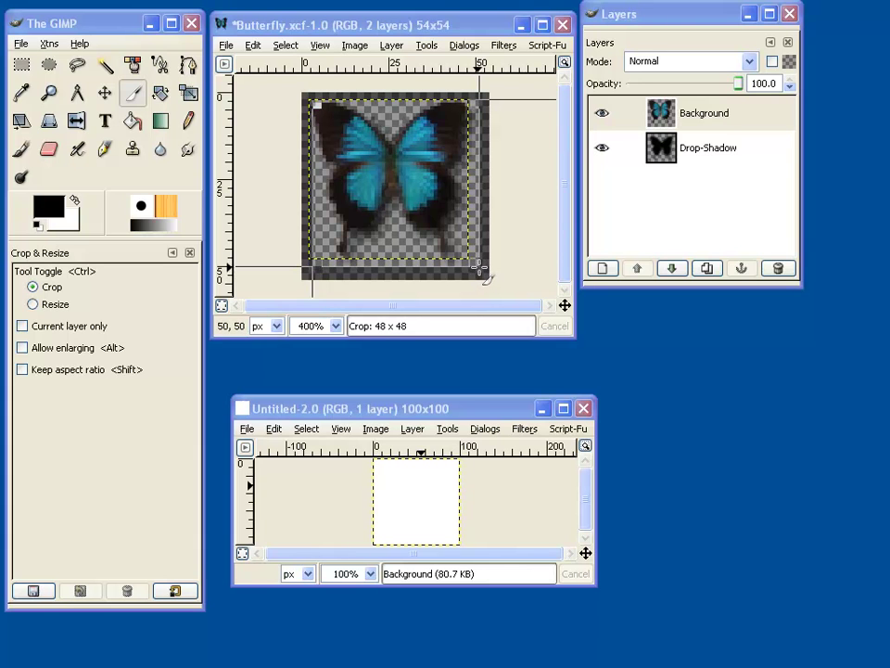
left_click_drag(316, 103, 316, 104)
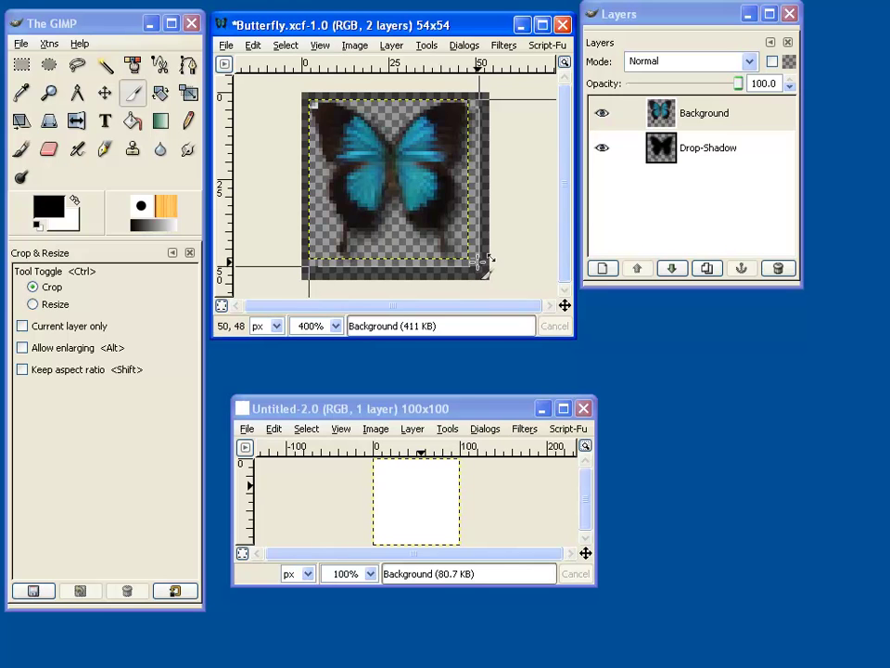
left_click_drag(478, 260, 474, 261)
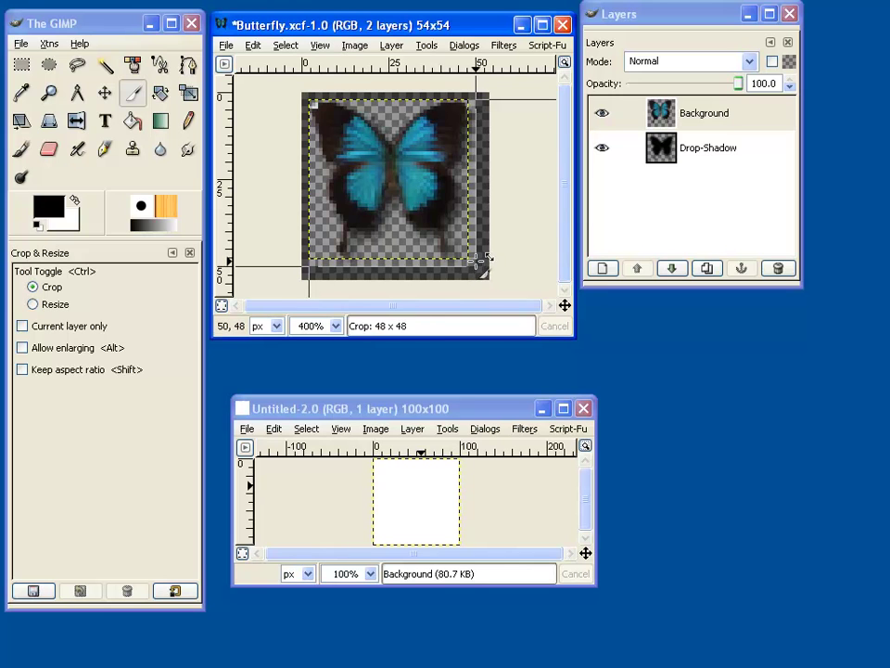
left_click(445, 233)
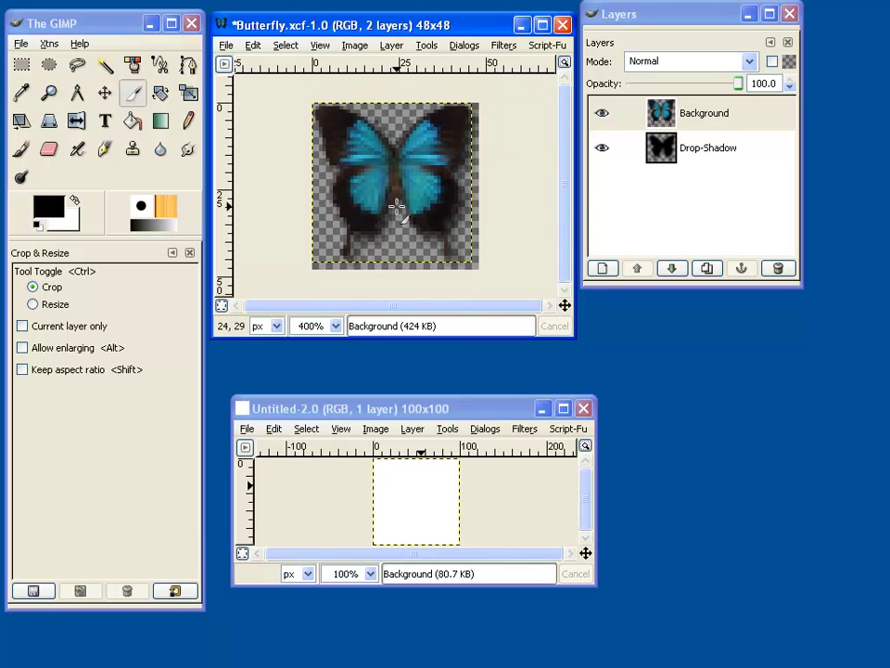
Merge the butterfly's visible layers into a single layer.
left_click(722, 153)
right_click(721, 153)
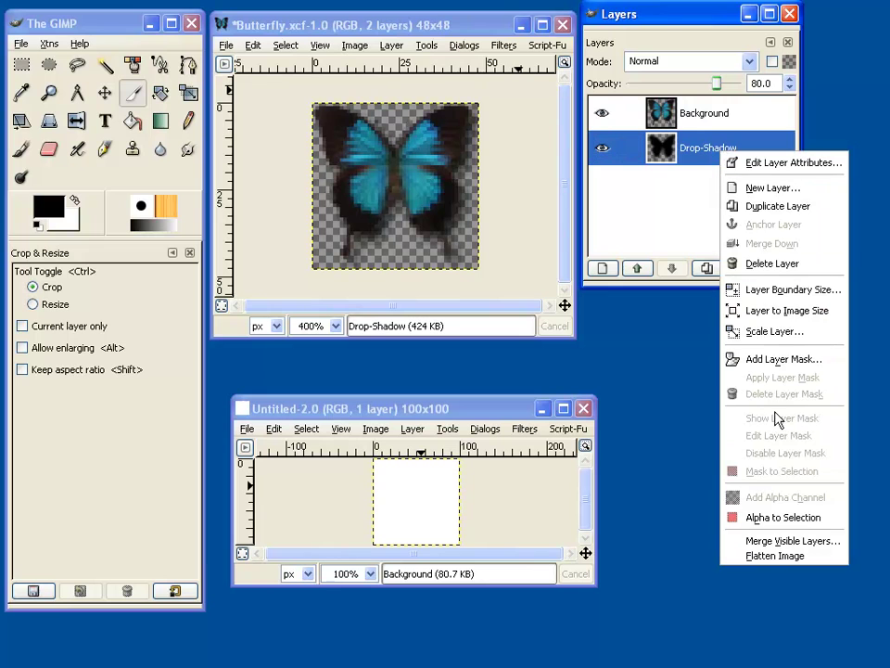
left_click(779, 540)
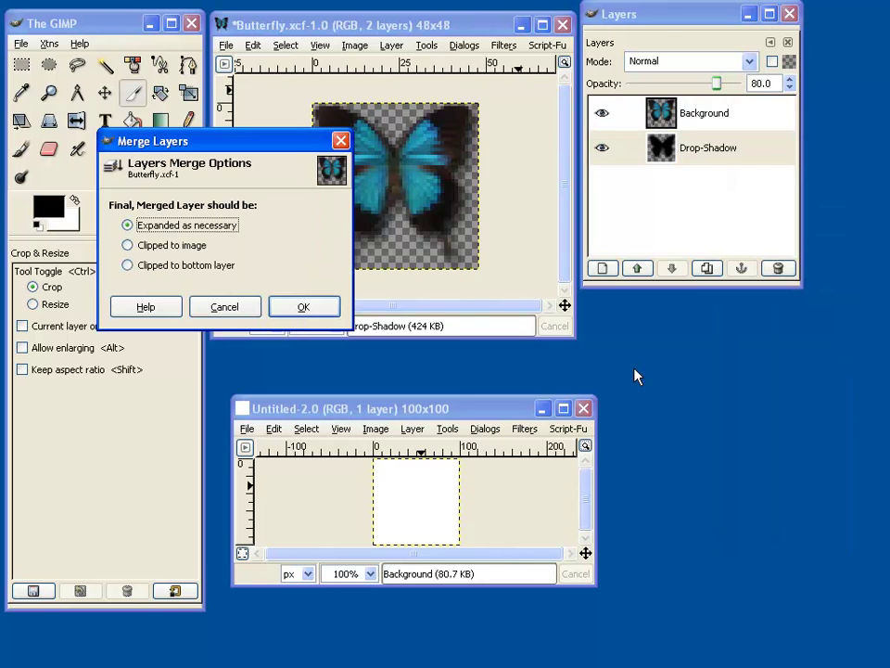
left_click(278, 307)
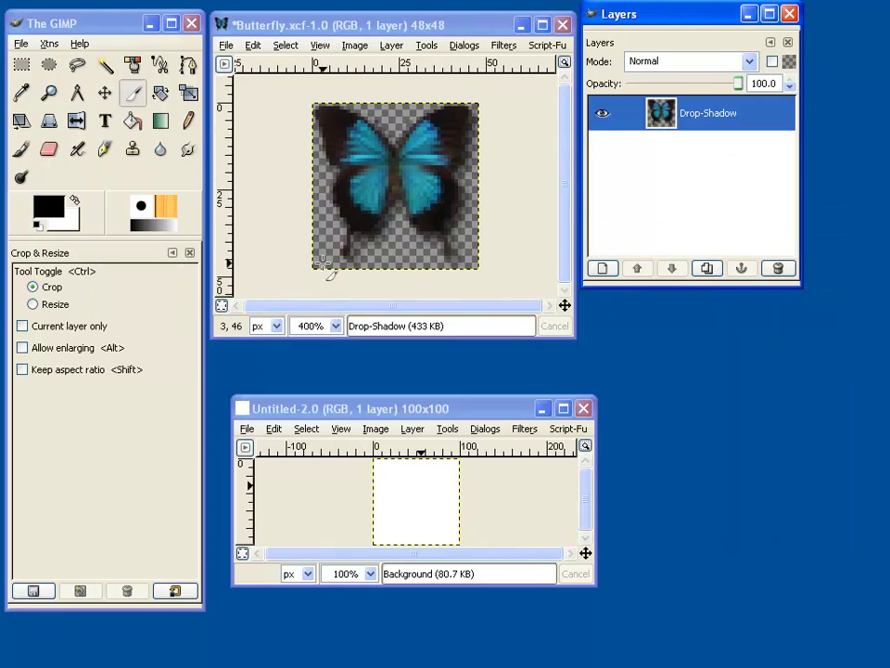
Copy the 48 × 48 butterfly, paste it into Untitled-2, and name the layer 48x48x32.
right_click(400, 209)
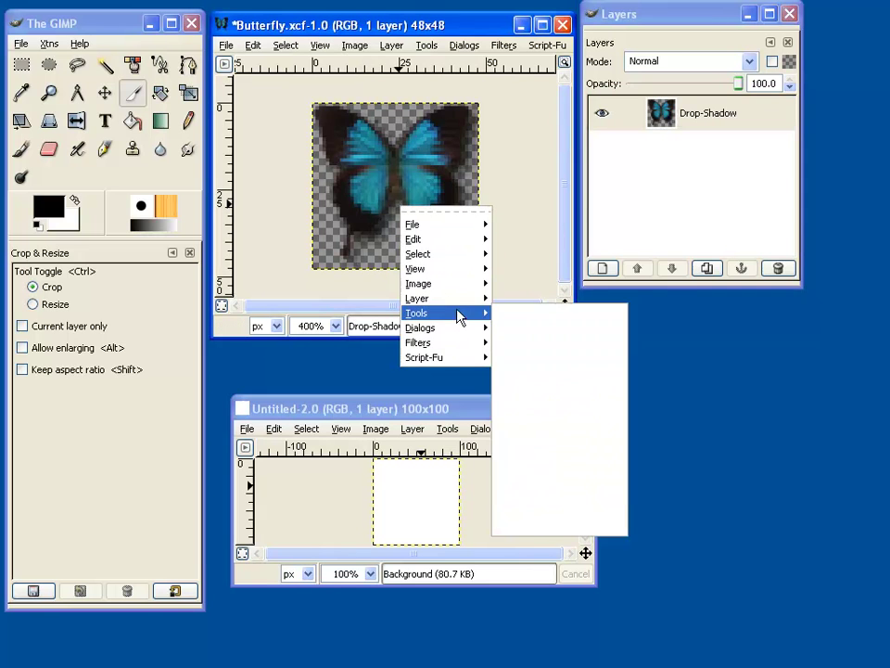
mouse_move(458, 243)
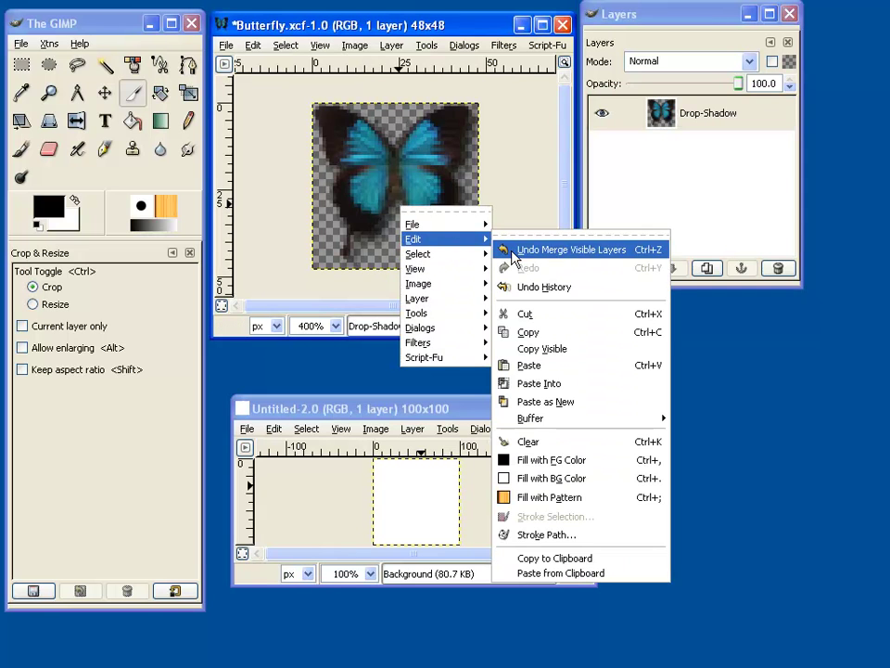
left_click(555, 332)
right_click(408, 479)
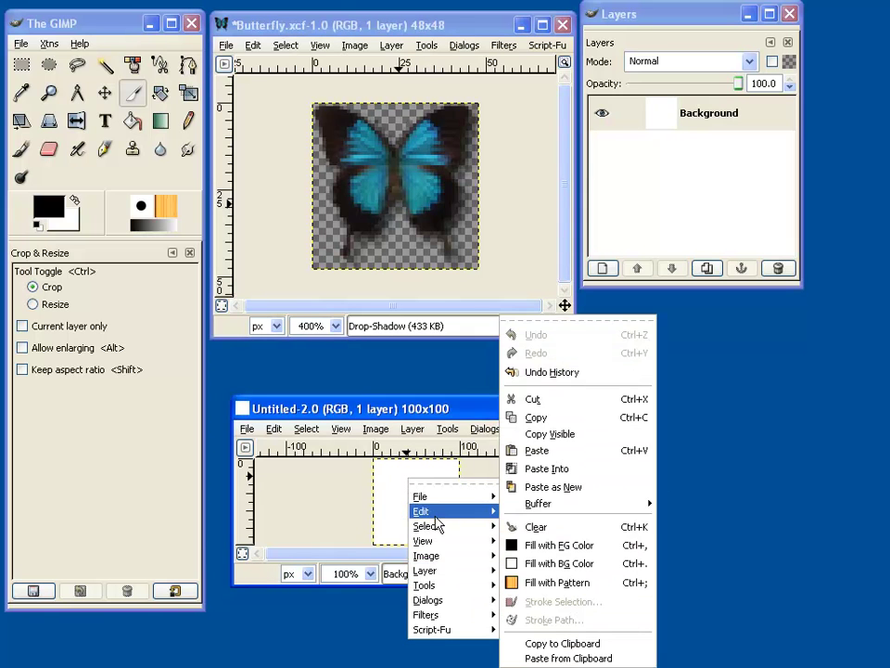
mouse_move(434, 511)
left_click(543, 450)
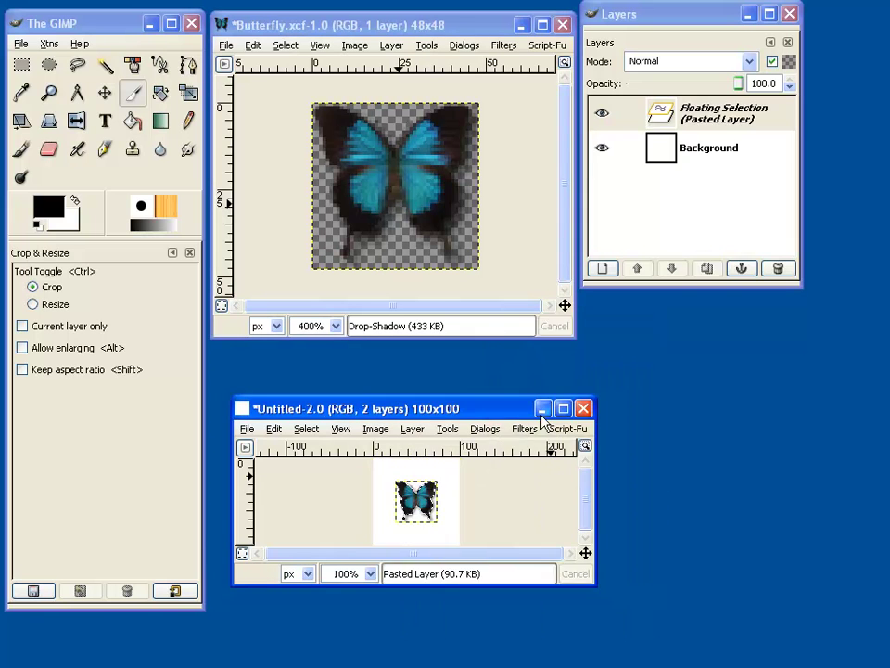
double_click(700, 110)
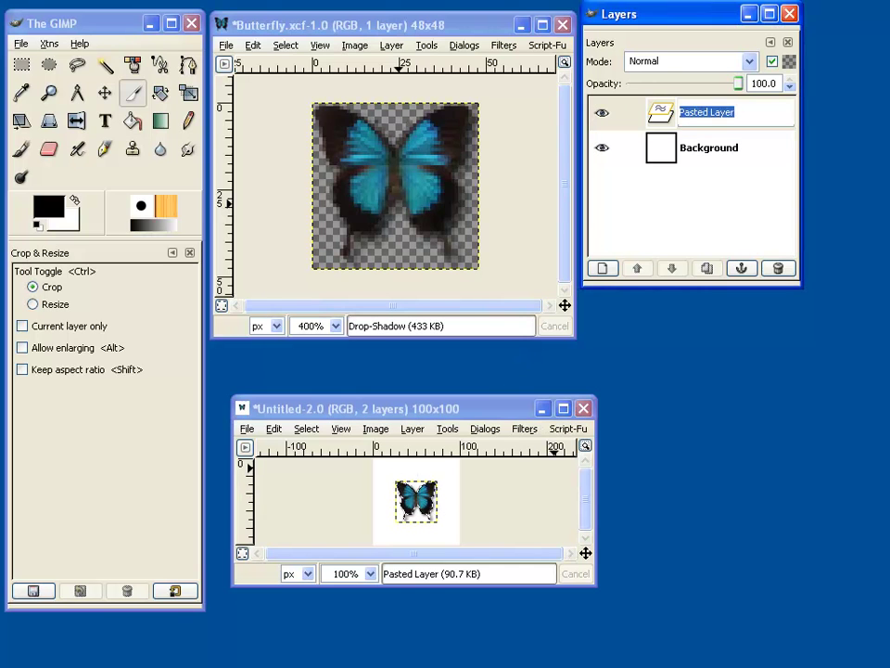
type("48x48x32")
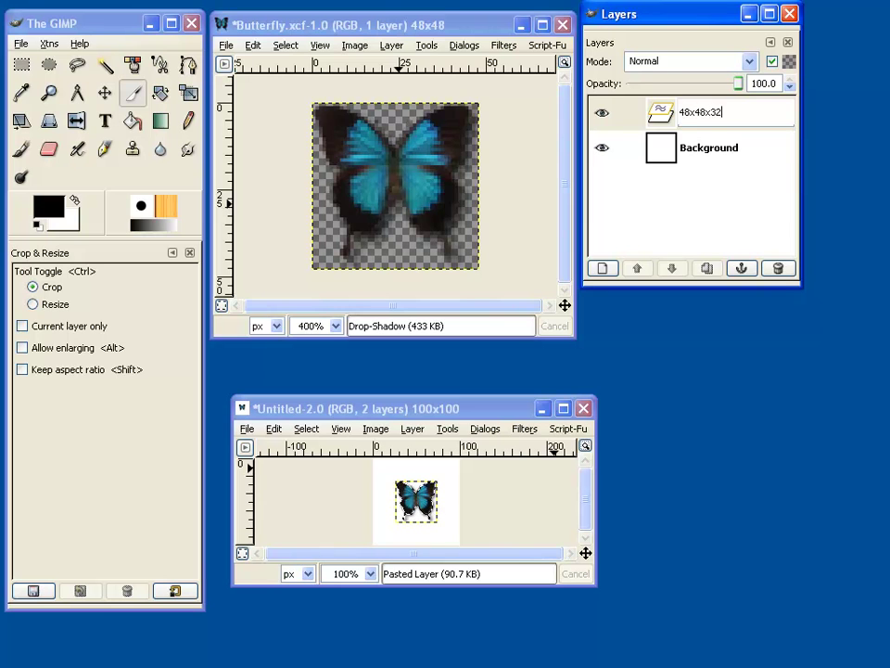
key("Return")
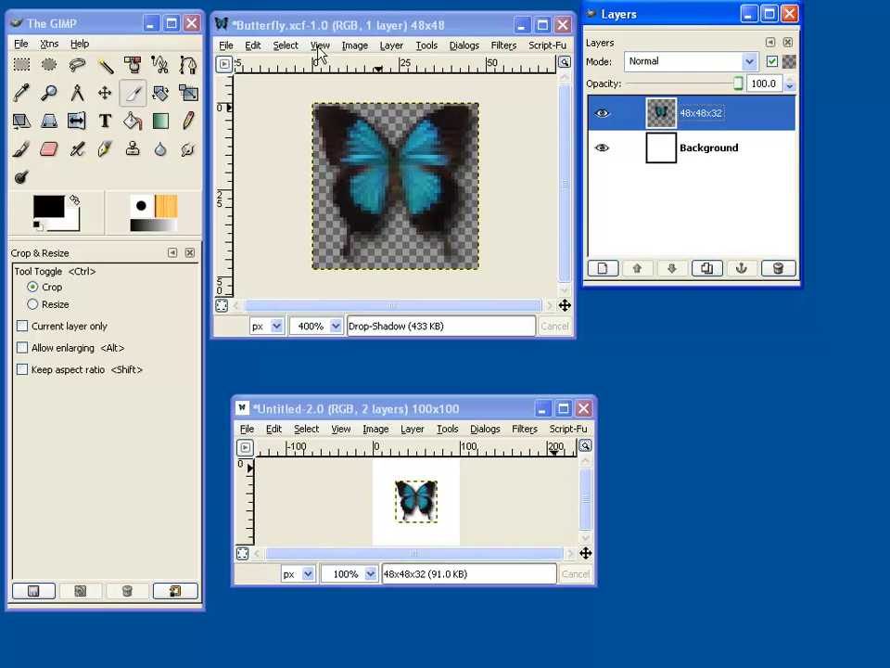
Scale the Butterfly image down to 32 × 32 pixels.
left_click(354, 45)
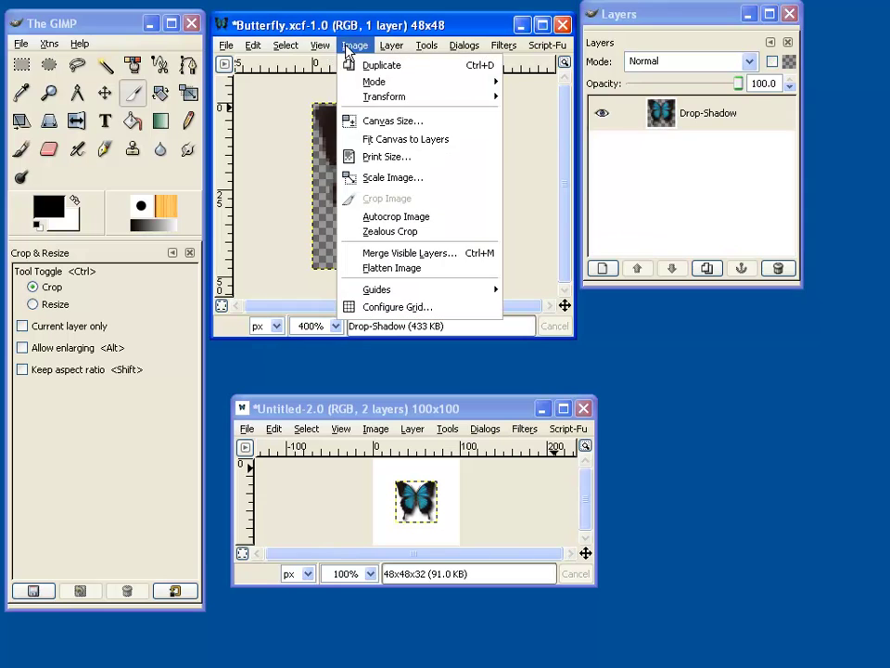
left_click(377, 179)
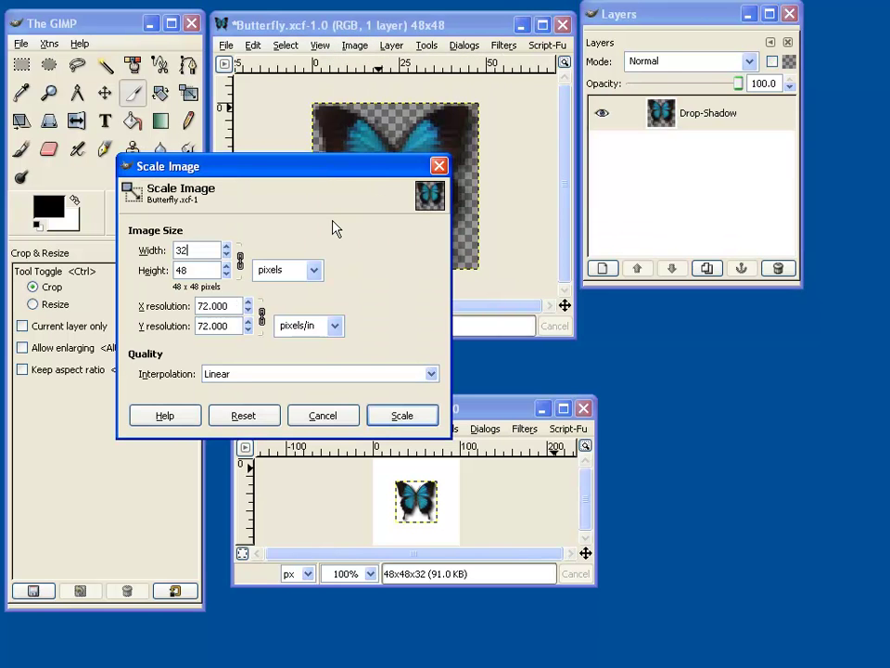
key("Tab")
left_click(401, 415)
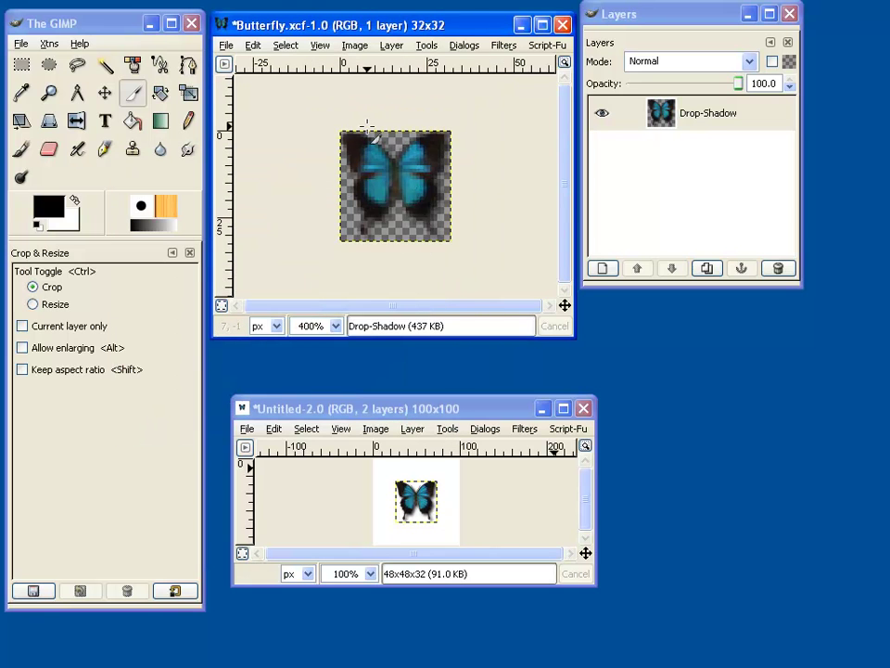
Paste the 32 × 32 butterfly into Untitled-2 and name the new layer 32x32x32.
left_click(419, 412)
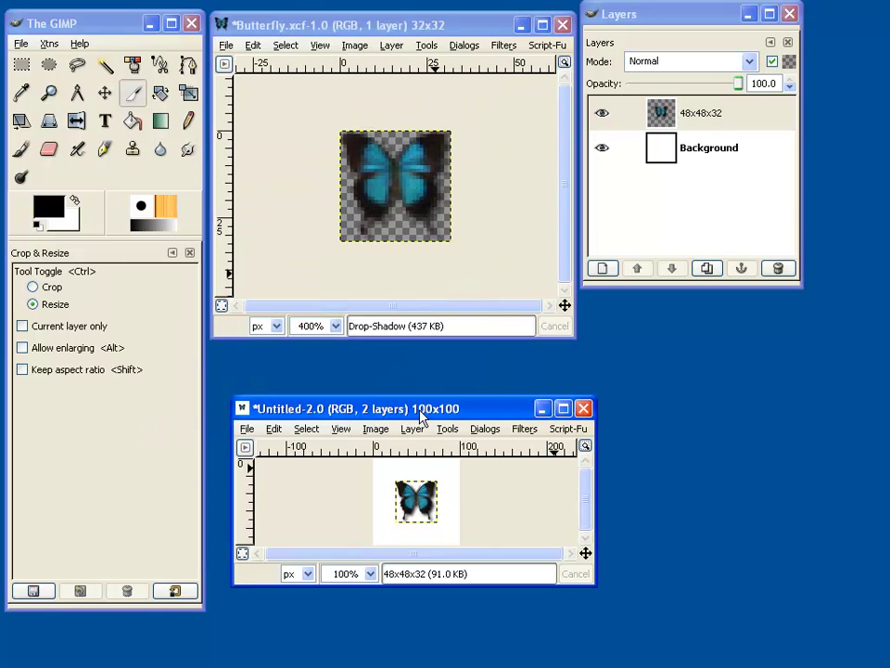
key("ctrl+v")
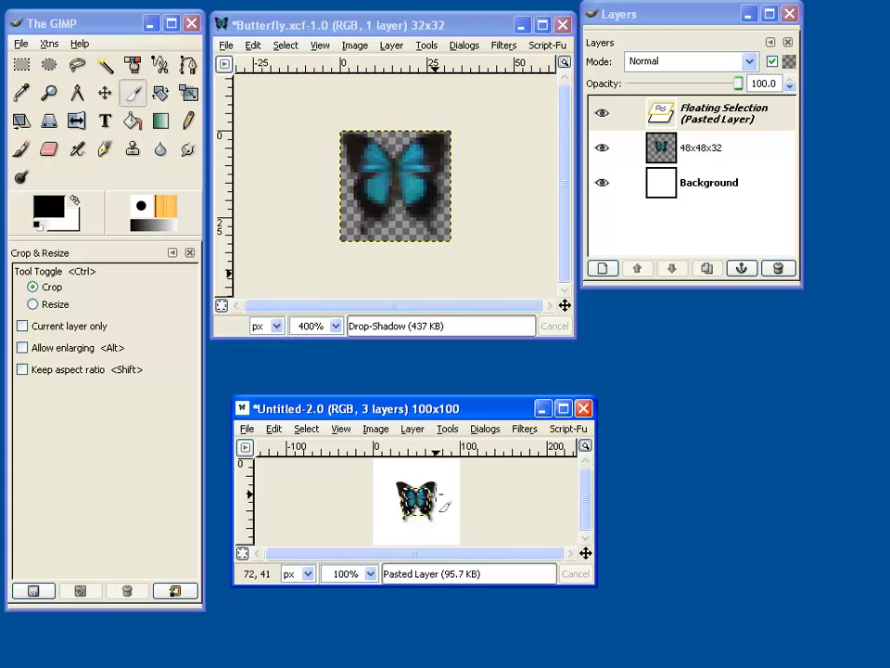
double_click(737, 121)
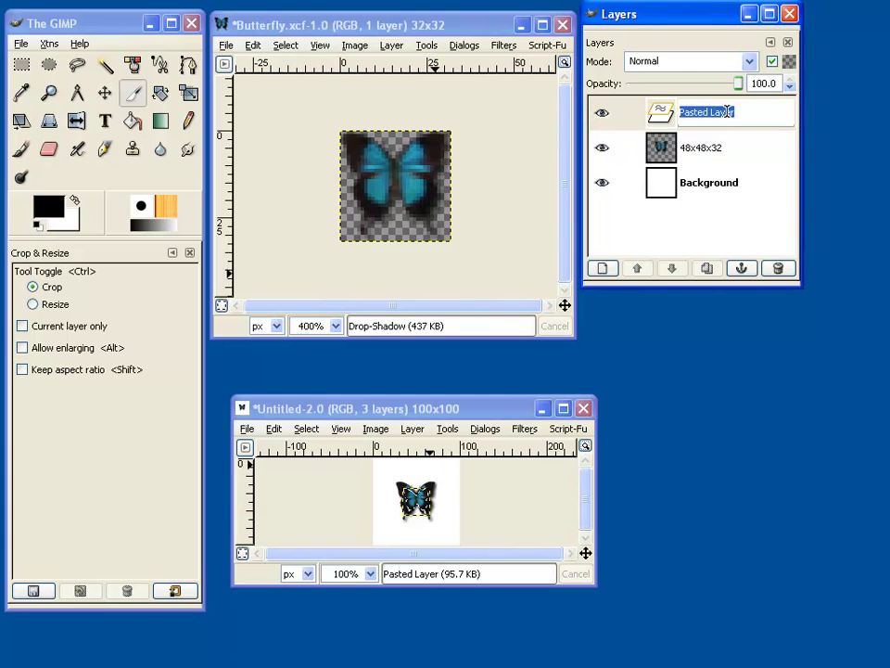
type("32x32x32")
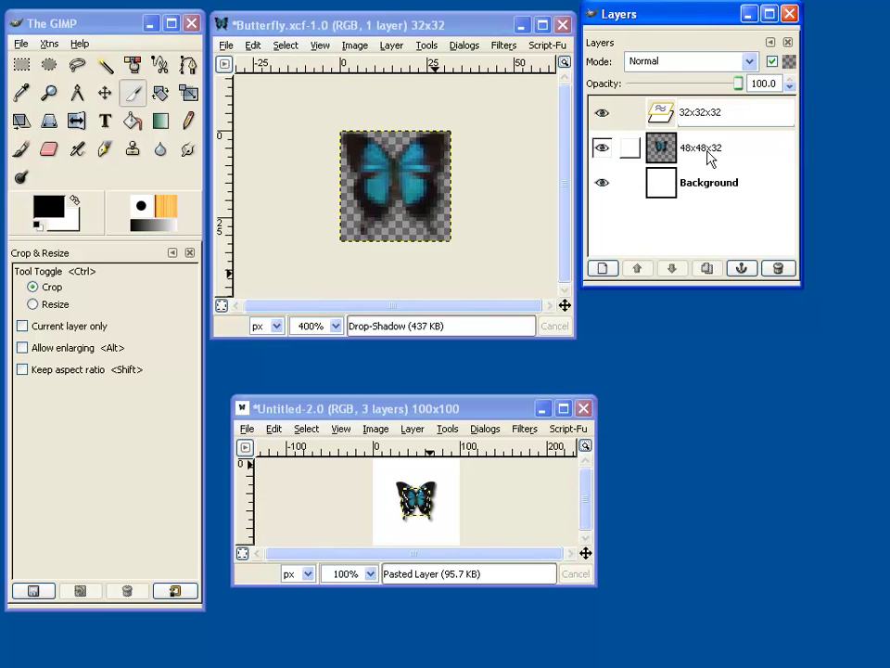
left_click(659, 148)
left_click(694, 126)
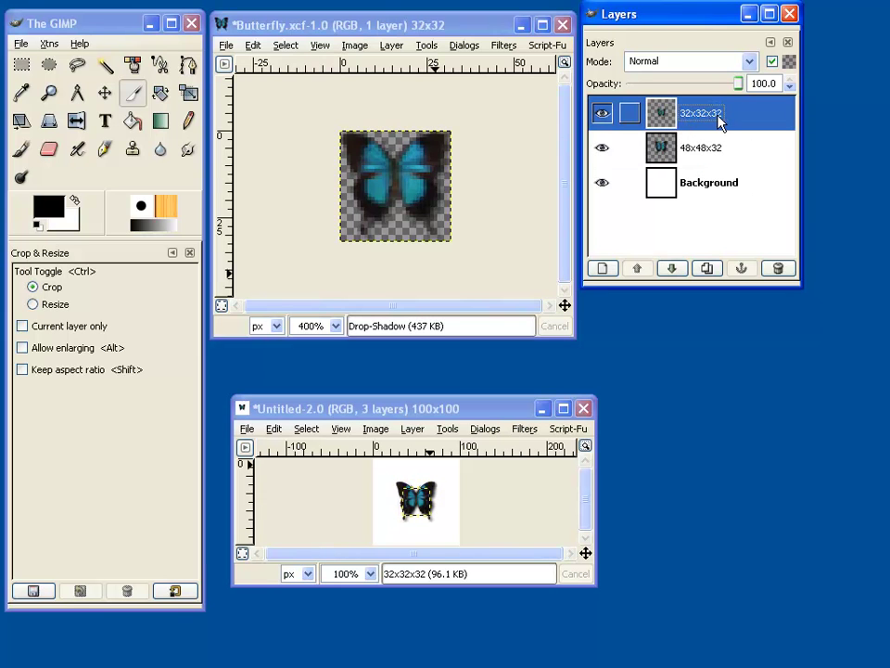
With the Move tool, drag the 32x32x32 butterfly to the top right of Untitled-2.
left_click(105, 92)
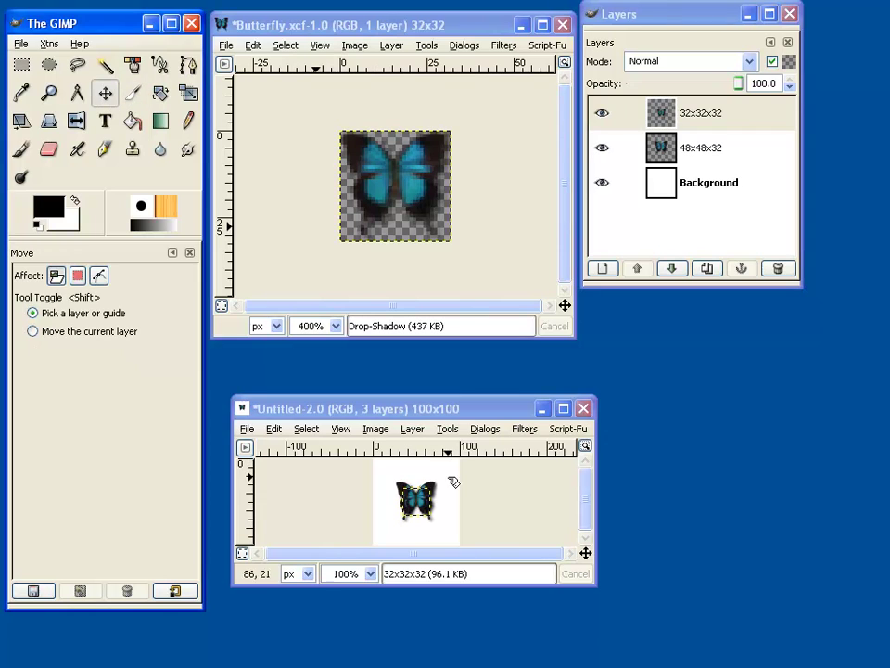
mouse_move(417, 504)
left_mouse_down()
mouse_move(442, 479)
mouse_move(401, 502)
mouse_move(408, 493)
left_mouse_up()
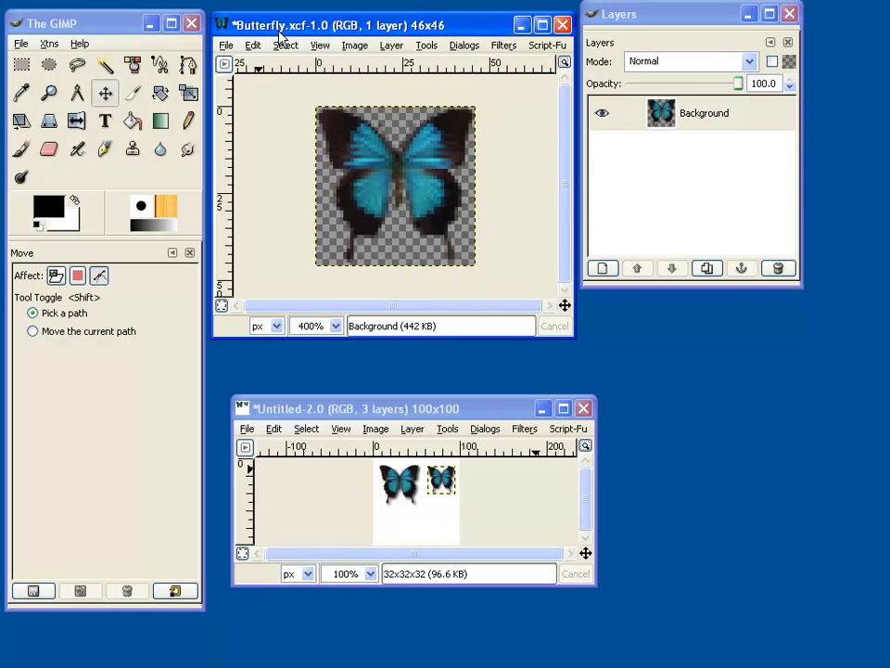
Scale the Butterfly image down to 16 × 16 pixels.
left_click(364, 49)
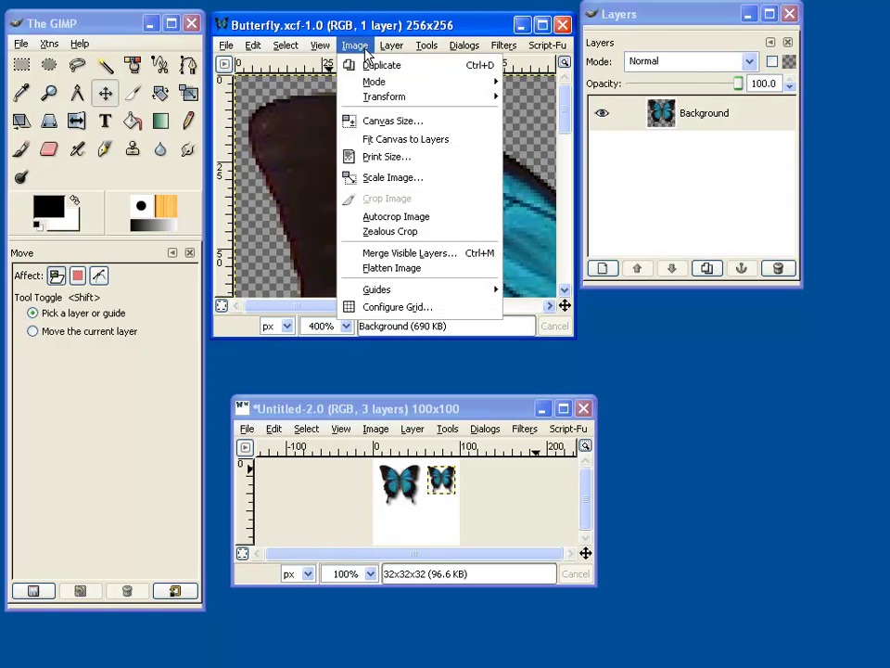
left_click(401, 177)
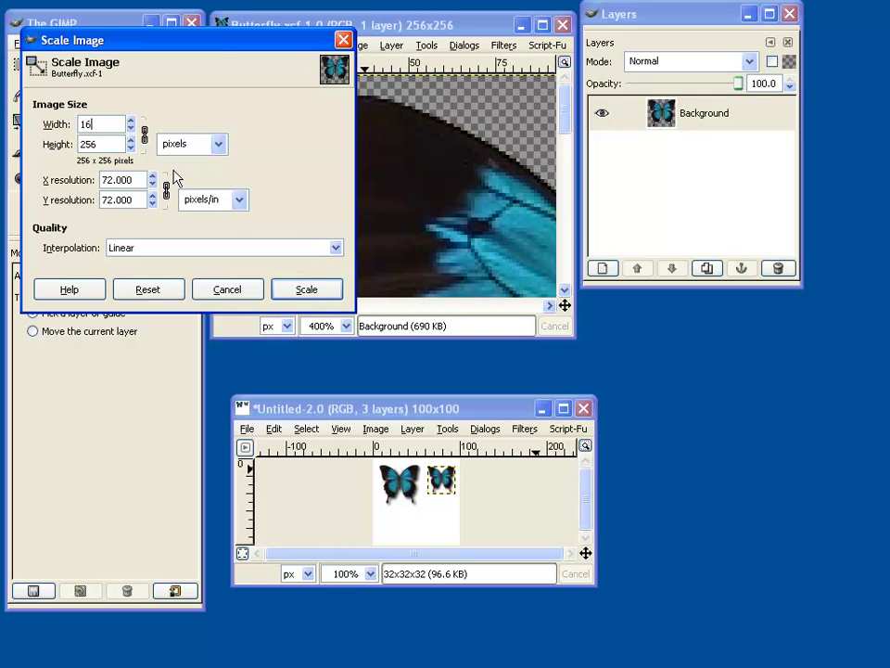
key("Tab")
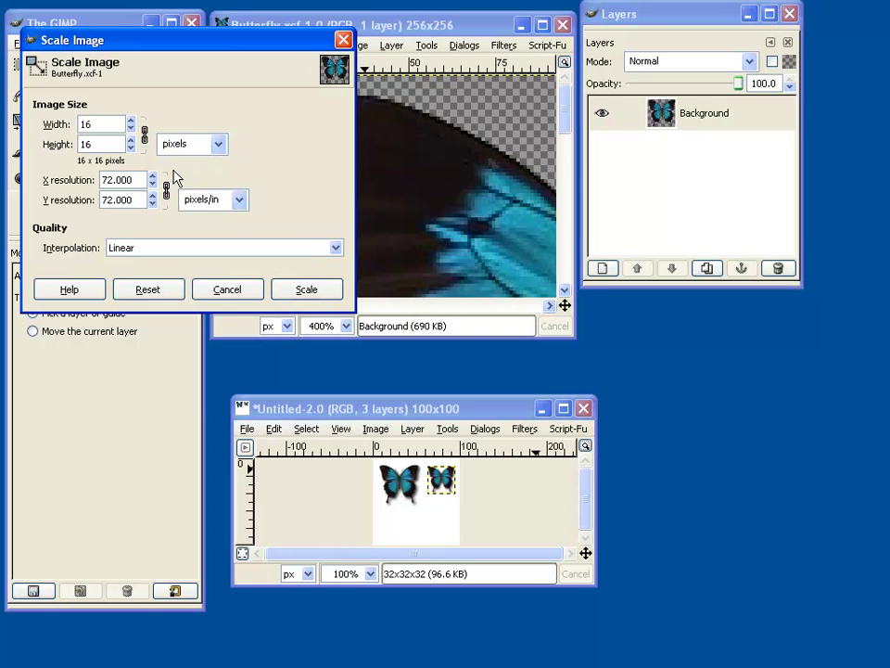
left_click(306, 289)
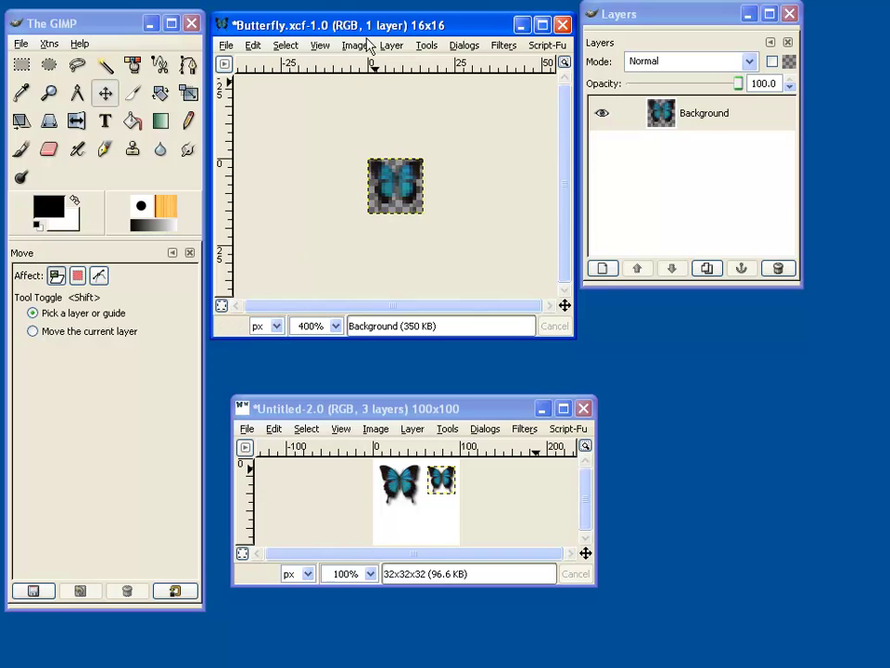
Paste the 16 × 16 butterfly into Untitled-2 below the large one, naming it 16x16x32.
left_click(406, 414)
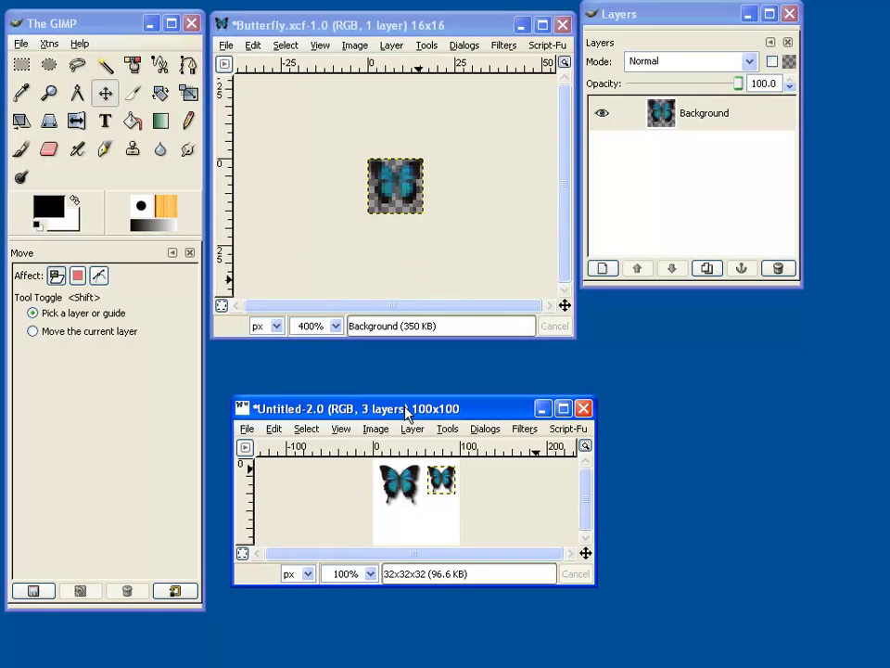
key("ctrl+v")
left_click_drag(423, 506, 397, 525)
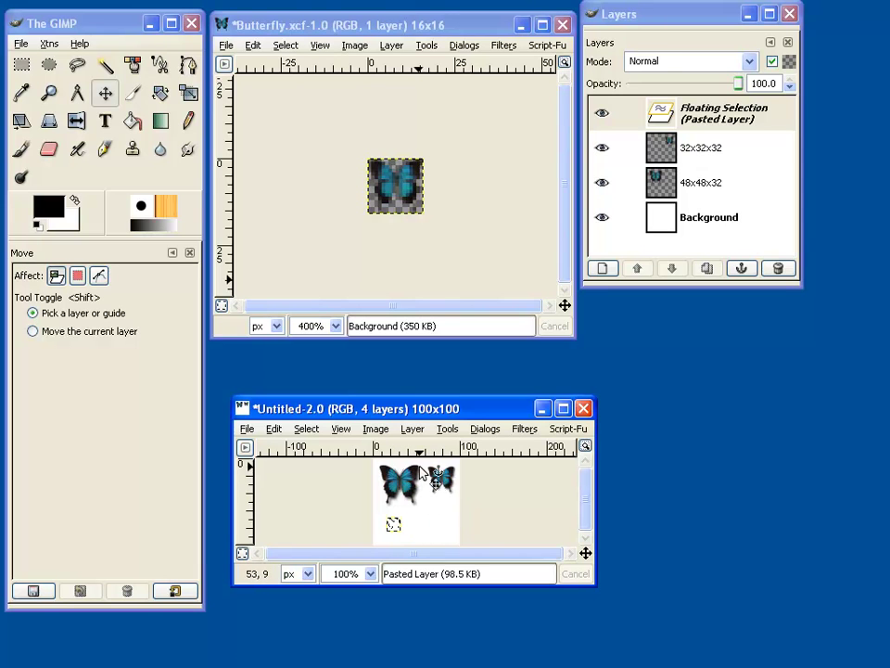
double_click(732, 111)
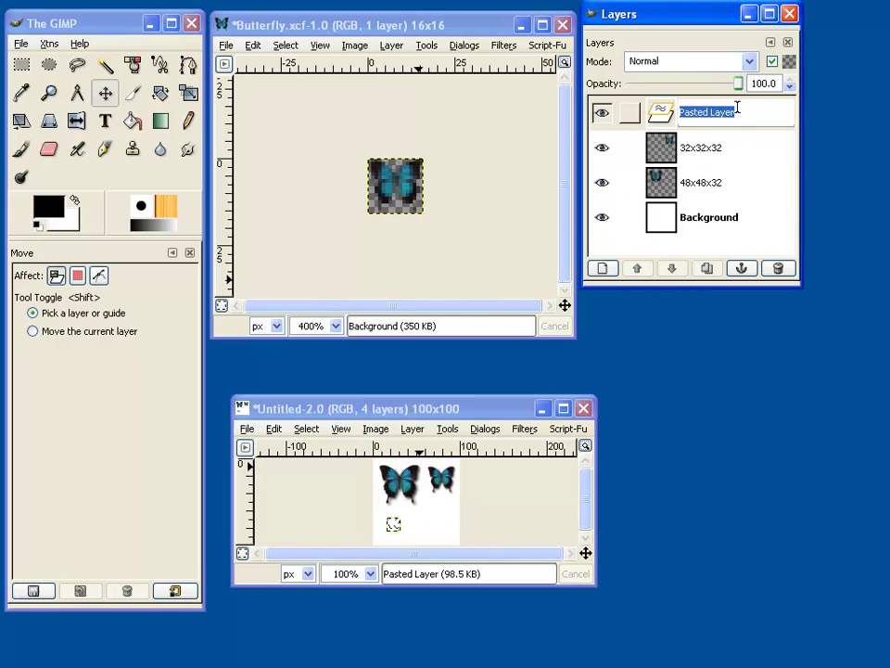
type("16x16x")
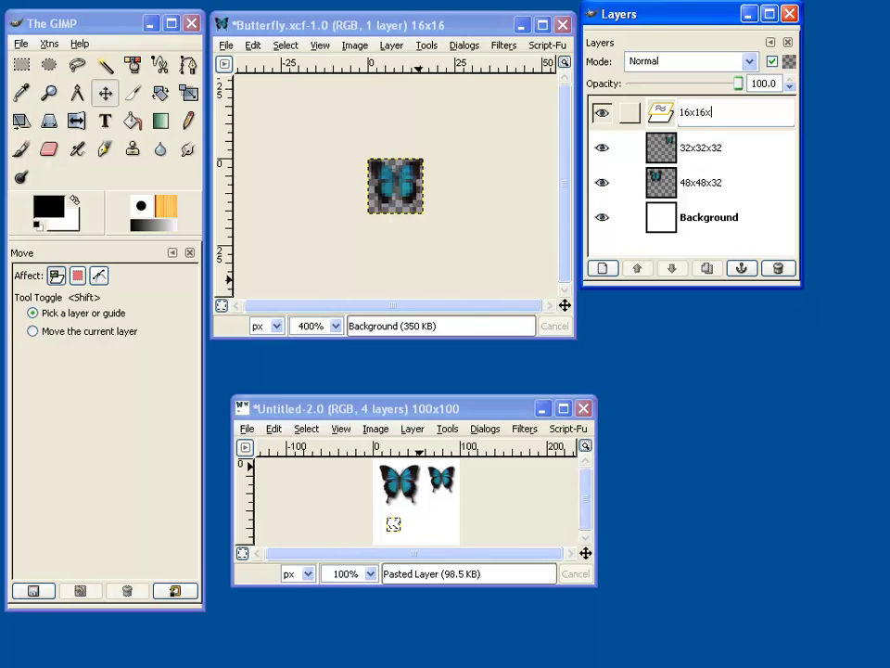
type("32")
key("Return")
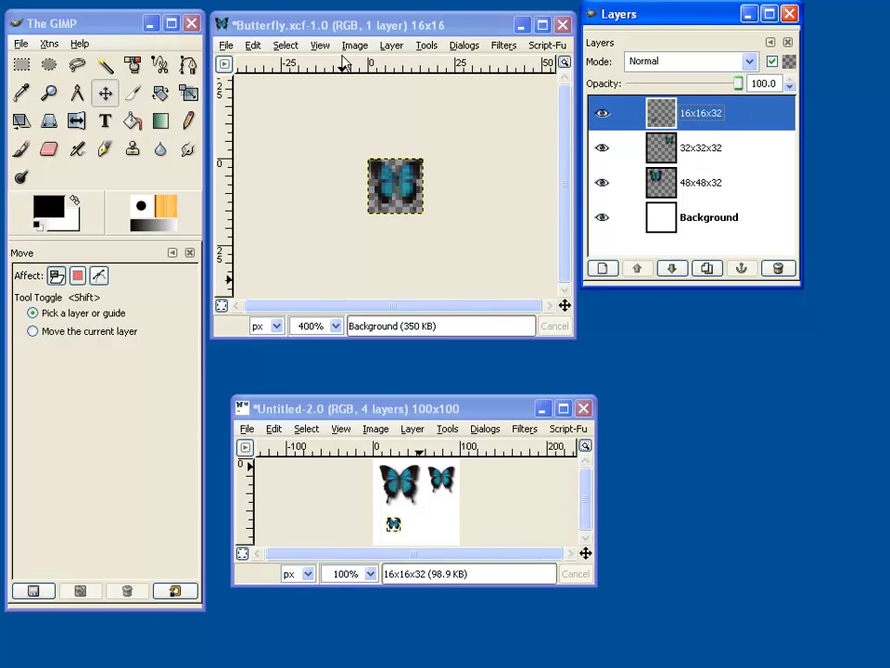
Convert the 16 × 16 Butterfly image to indexed colour mode.
left_click(354, 45)
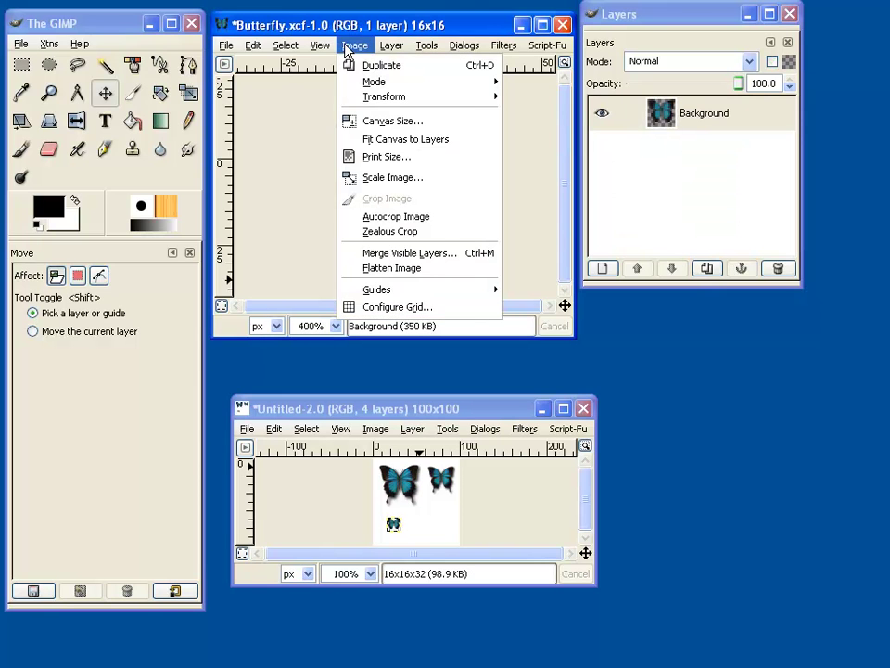
mouse_move(426, 88)
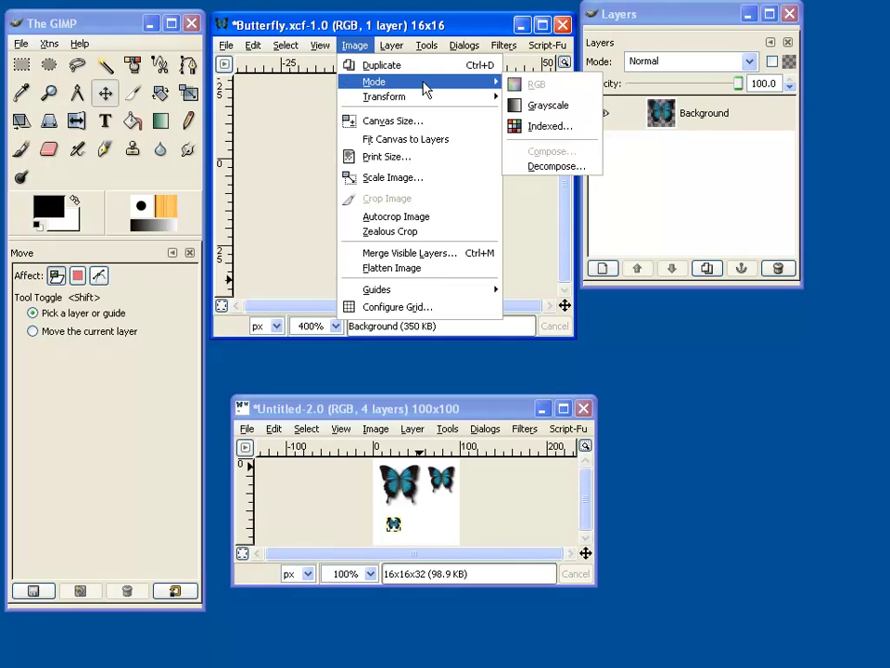
left_click(541, 127)
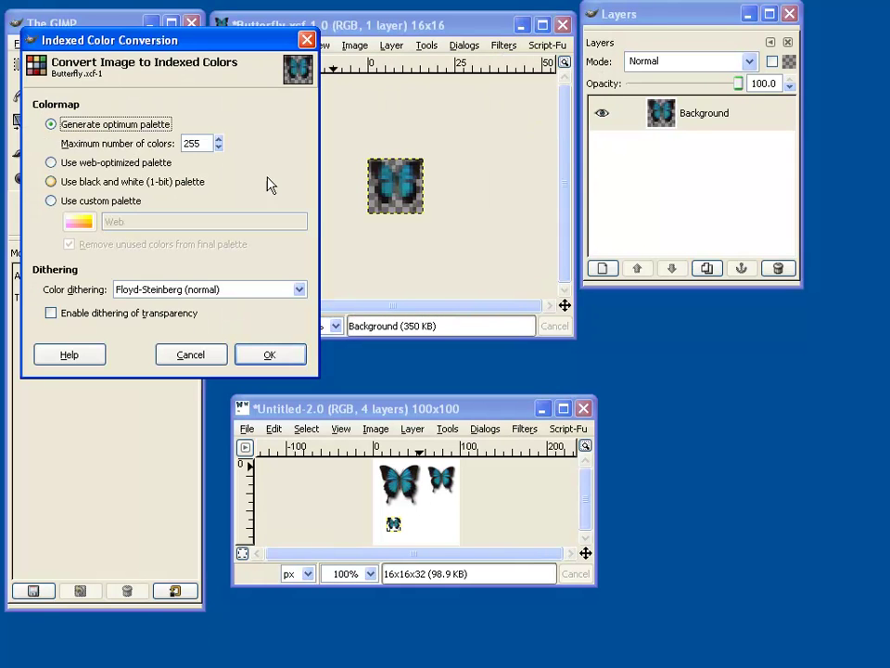
left_click(266, 352)
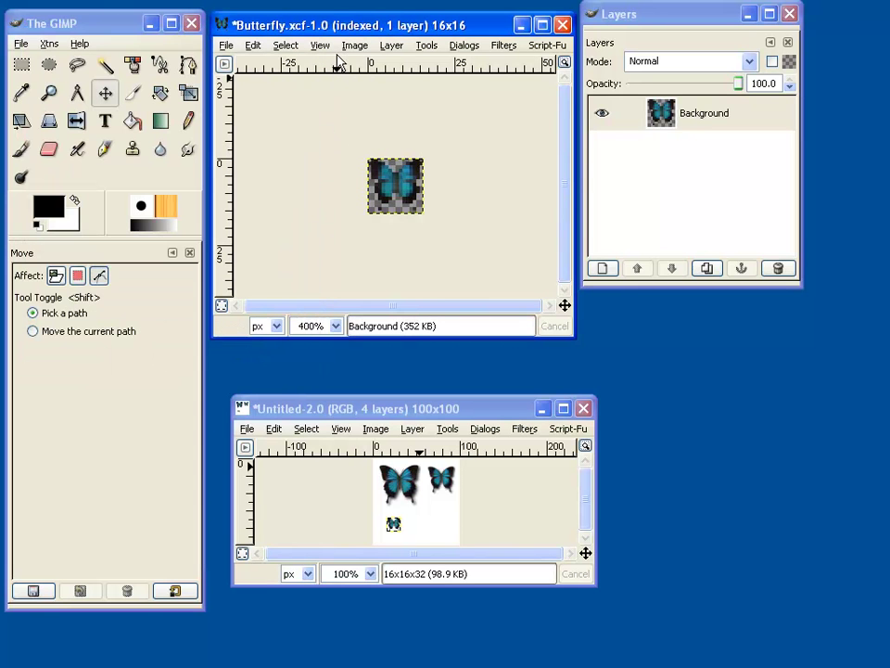
Paste the indexed butterfly into Untitled-2 beside the small one, naming it 16x16x8.
left_click(369, 415)
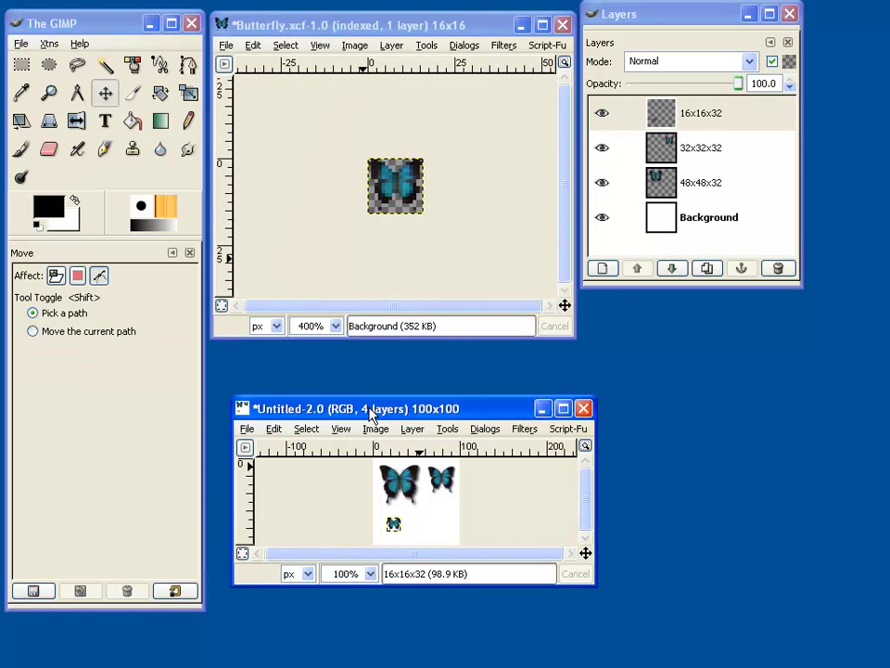
key("ctrl+v")
left_click_drag(394, 521, 418, 522)
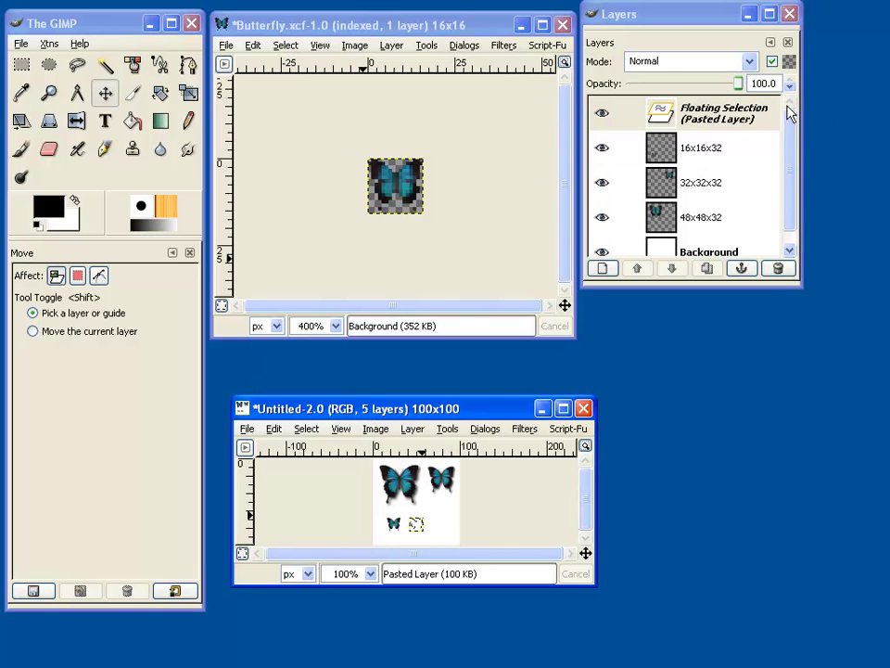
double_click(733, 112)
type("16x16x")
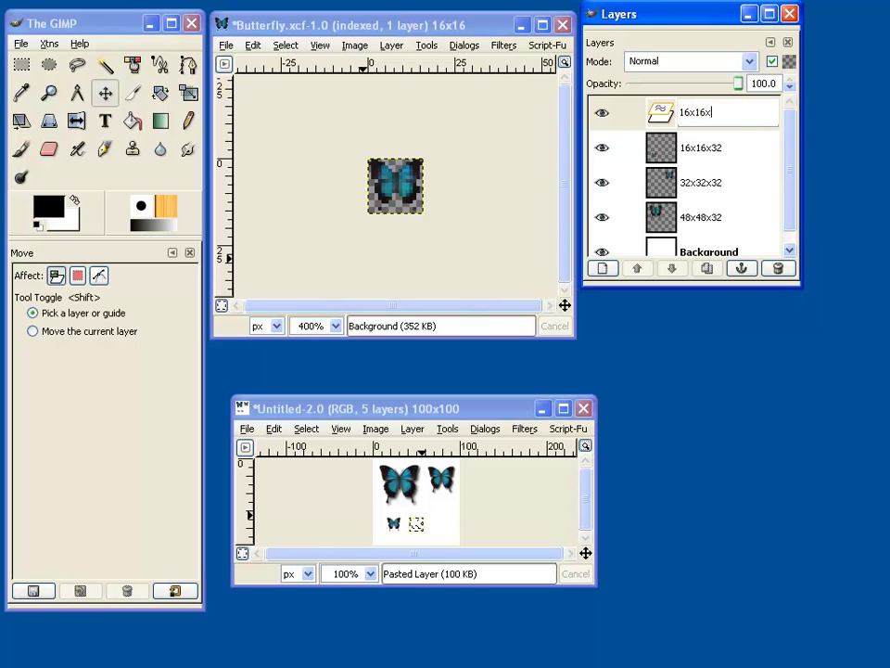
type("8")
key("Return")
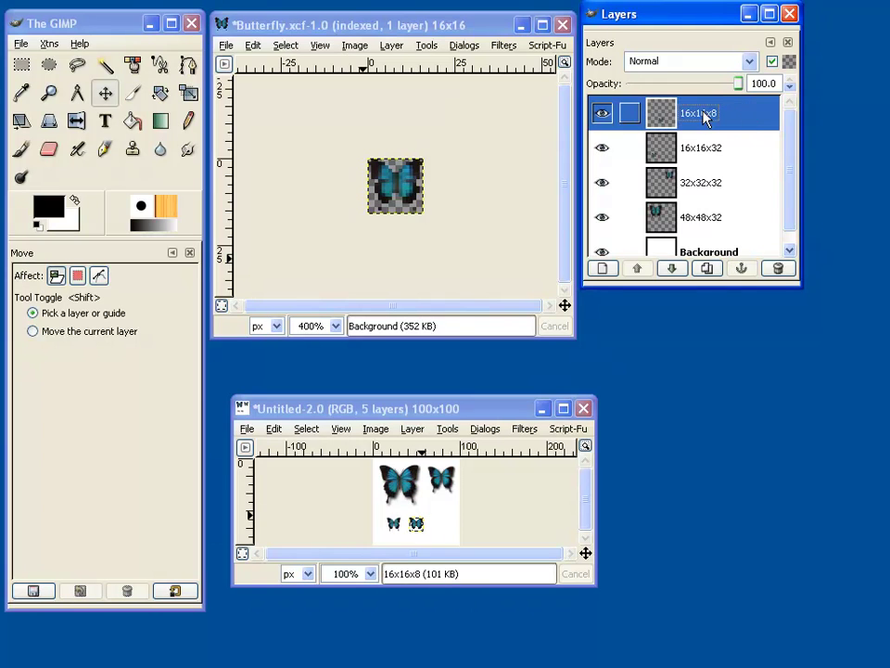
Undo back to the original butterfly and scale it to 32 × 32 pixels.
left_click(329, 28)
key("ctrl+z")
key("ctrl+z")
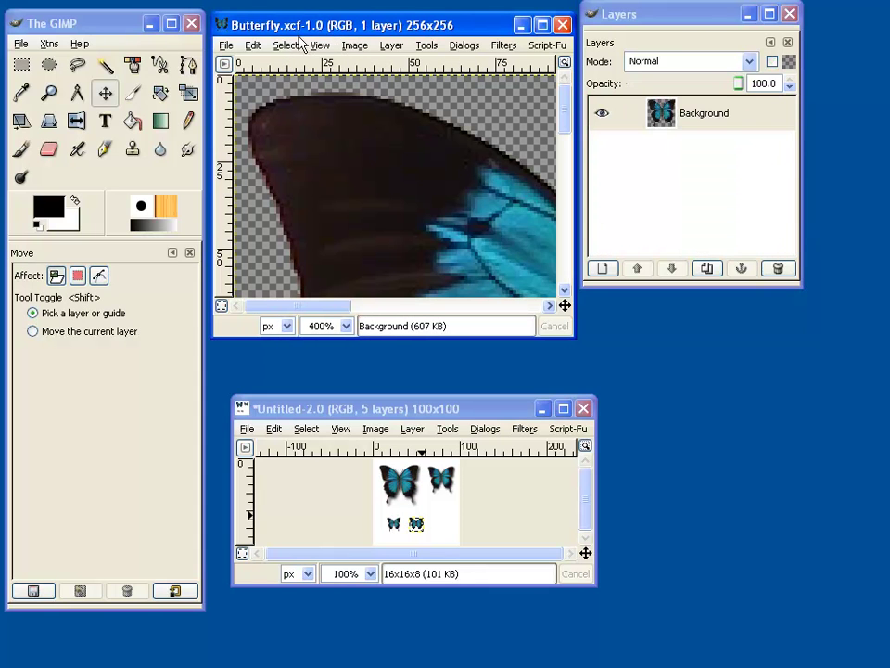
left_click(349, 45)
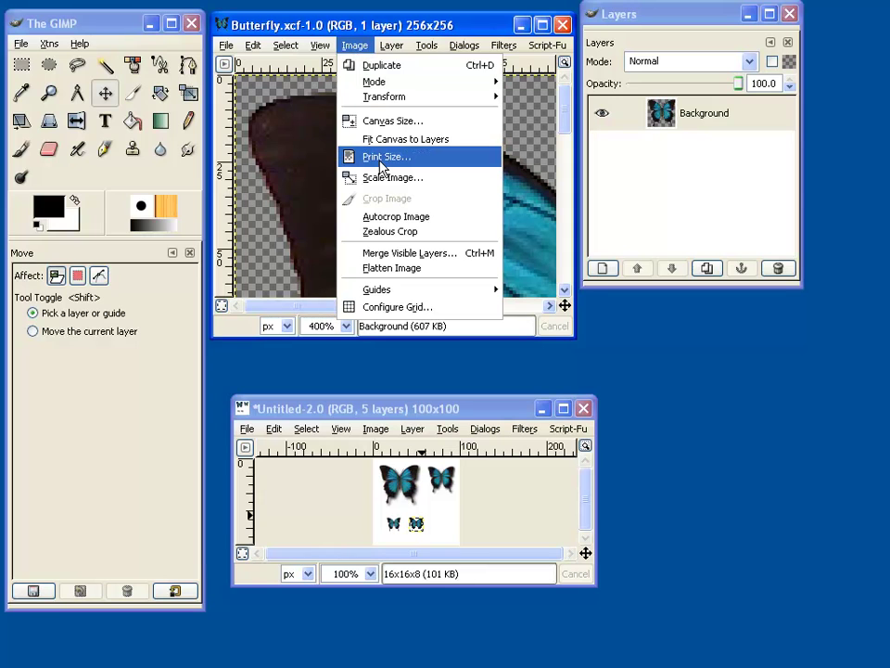
left_click(381, 176)
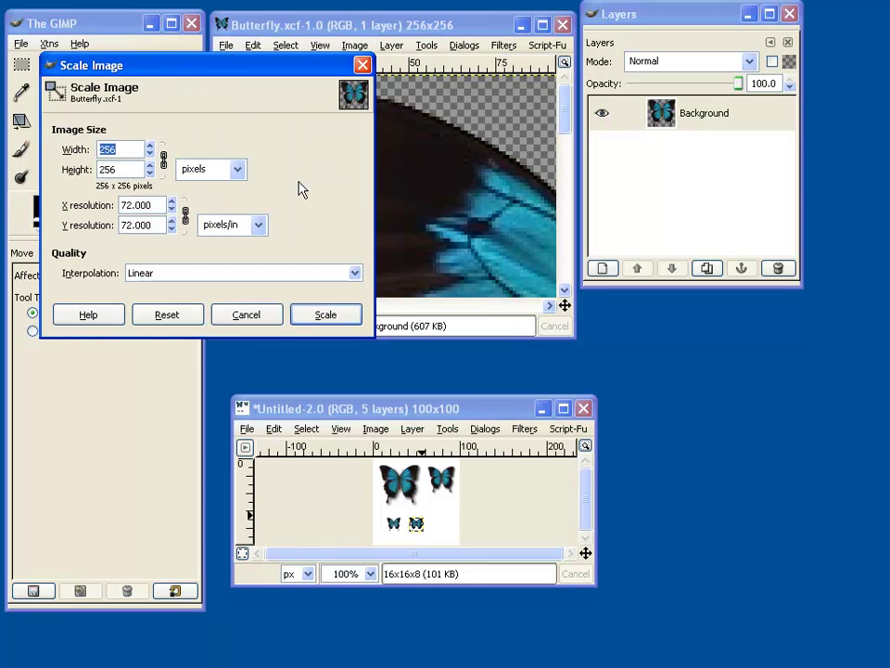
type("32")
key("Tab")
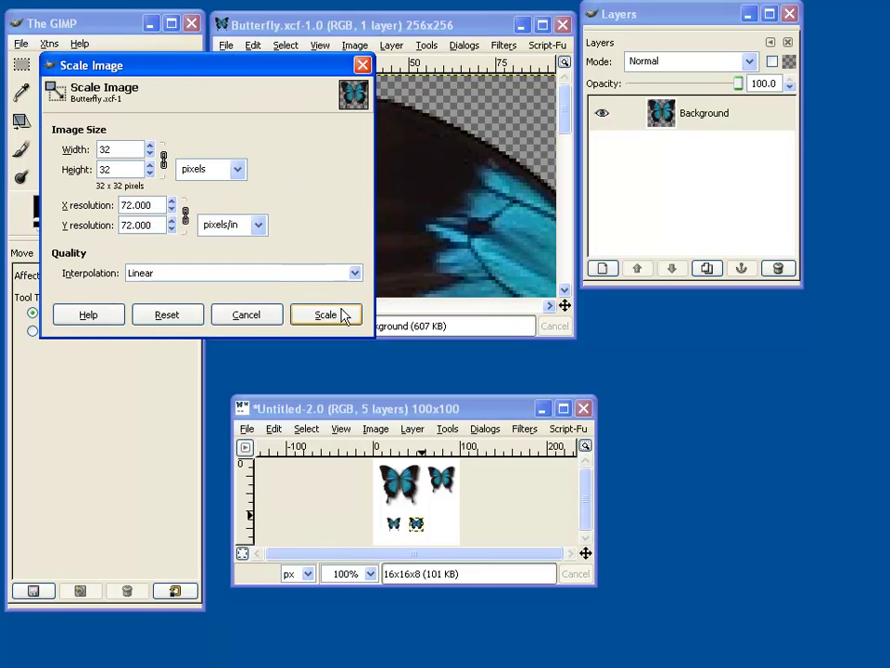
left_click(335, 314)
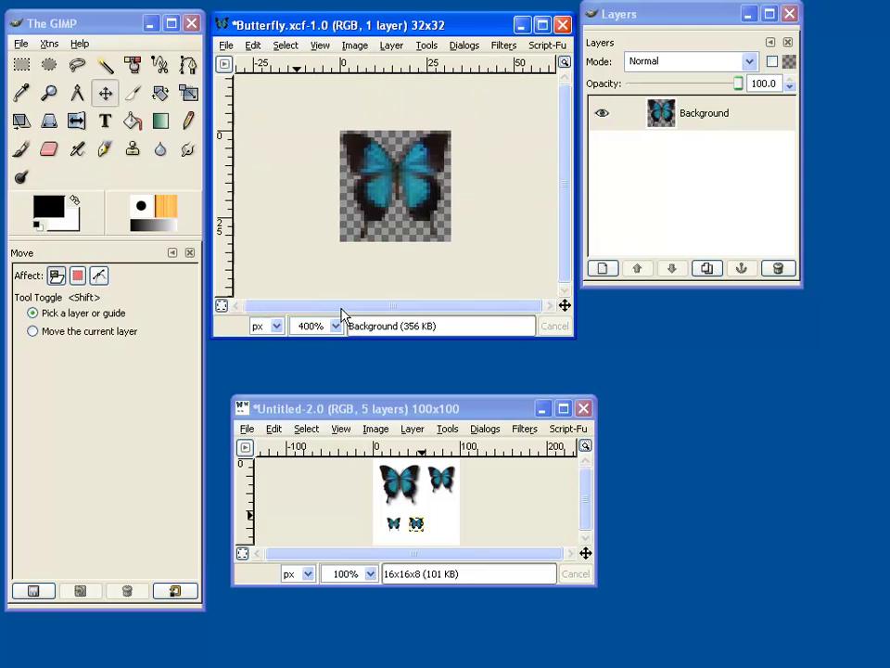
Convert the 32 × 32 butterfly to indexed colour and paste it as layer 32x32x8.
left_click(354, 44)
mouse_move(386, 88)
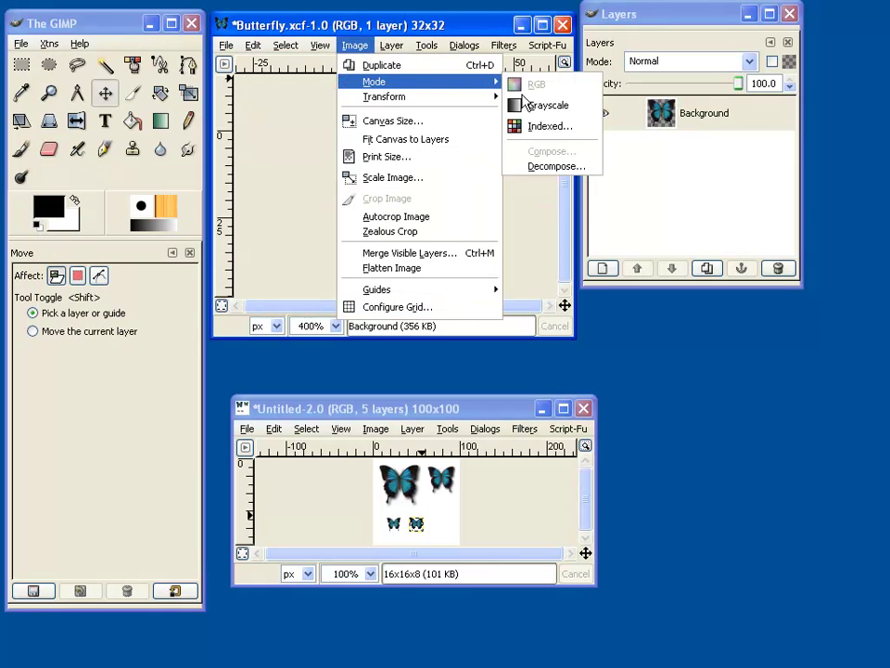
left_click(535, 124)
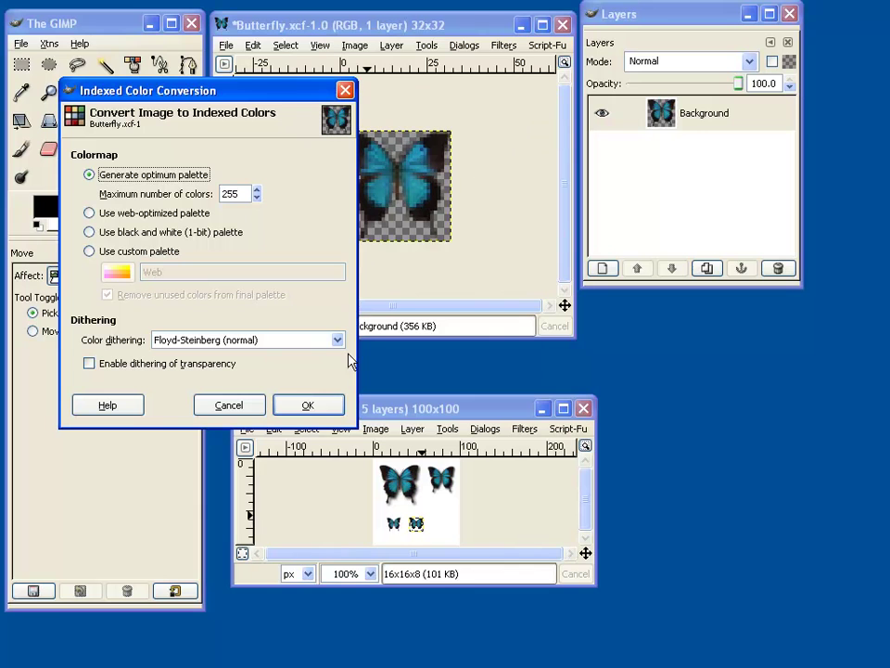
left_click(308, 405)
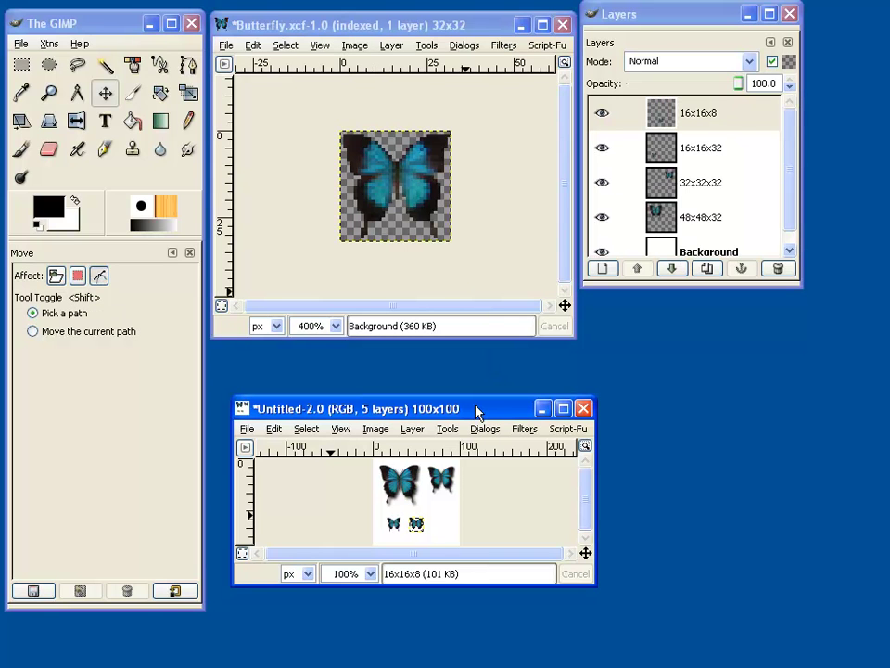
key("ctrl+v")
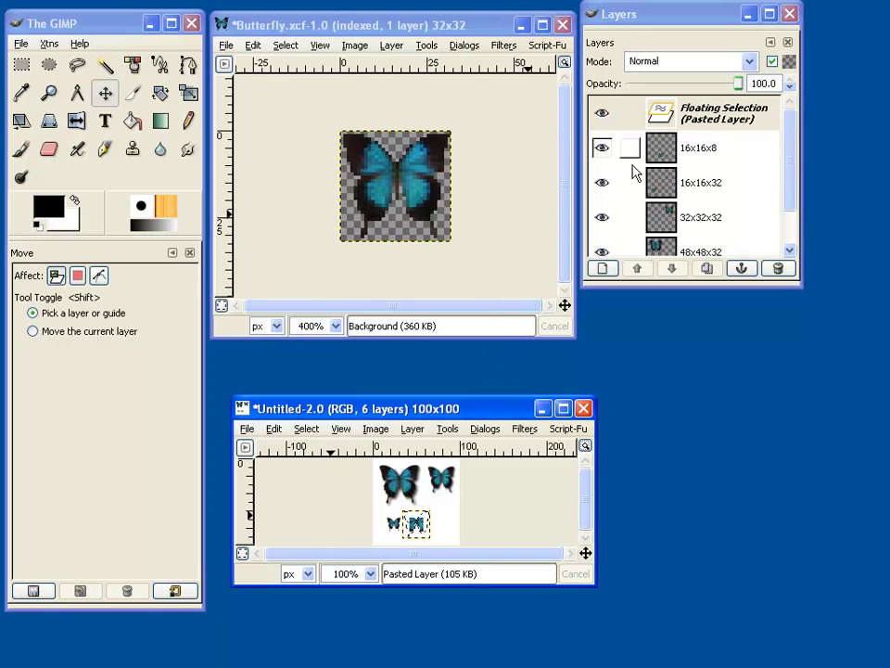
double_click(694, 117)
type("32x32x8")
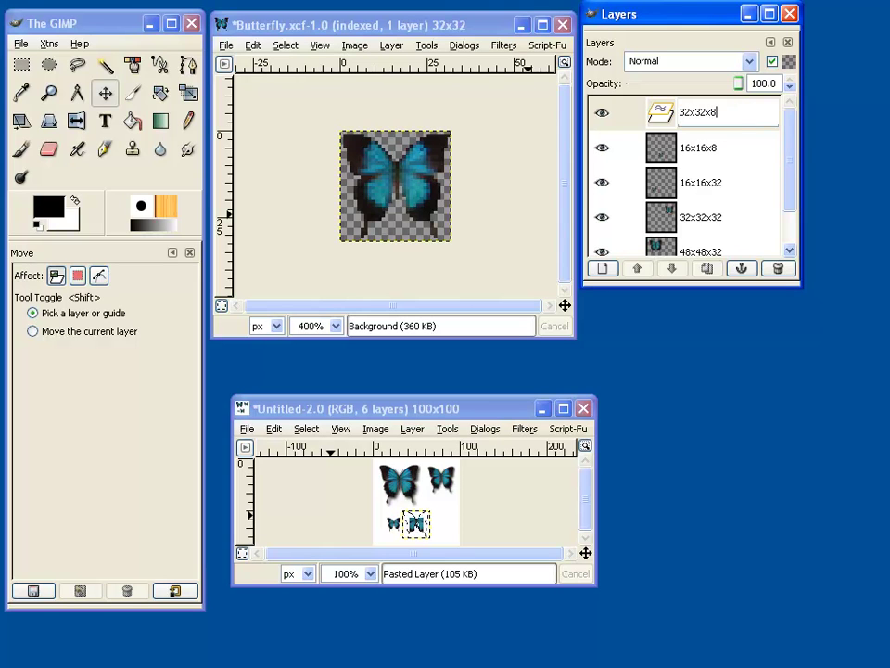
key("Return")
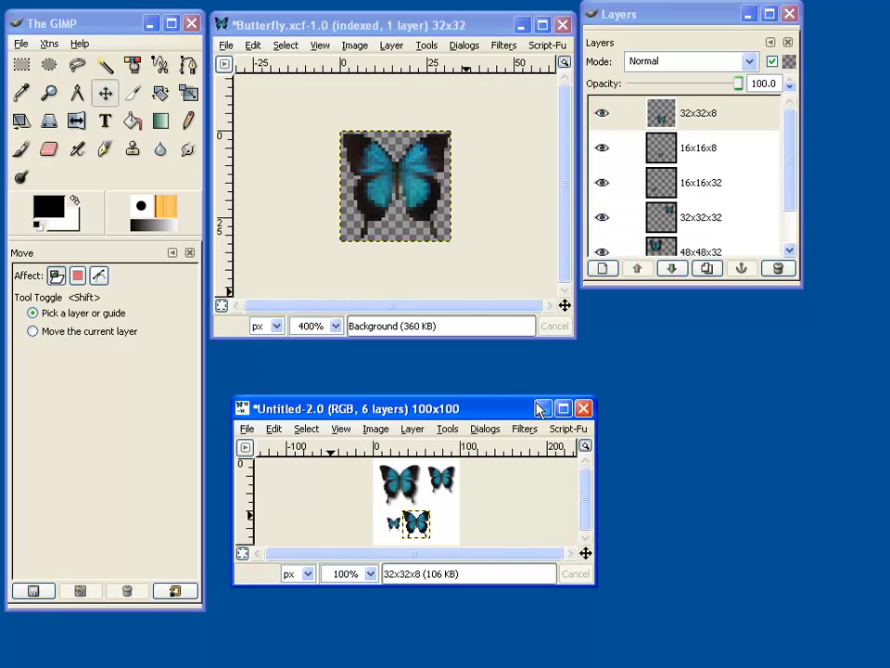
Enlarge the Untitled-2 window, zoom in, and drag the 32x32x8 butterfly to the lower right.
left_click_drag(593, 397, 820, 143)
left_click_drag(838, 102, 844, 67)
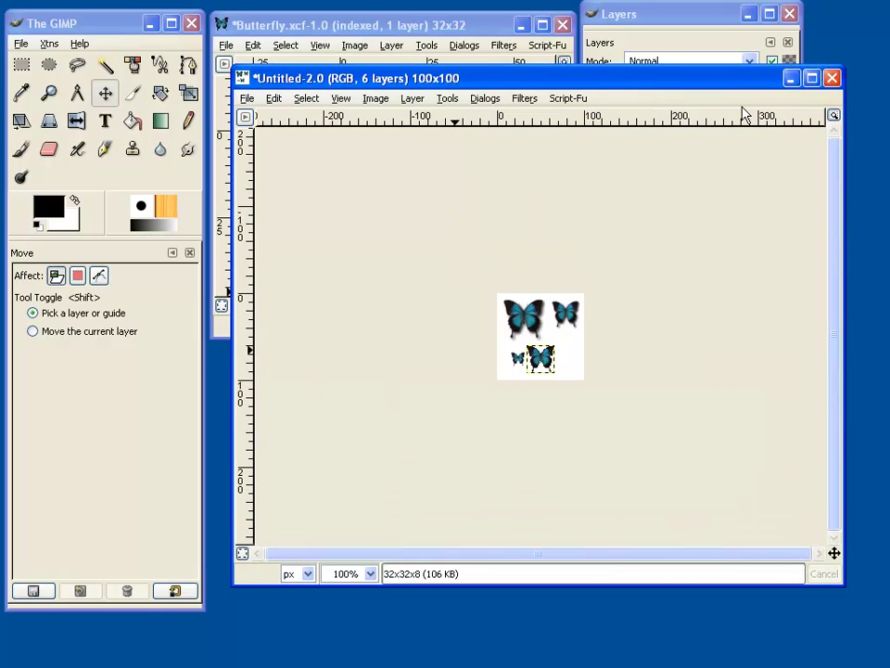
key("plus")
key("plus")
key("plus")
key("plus")
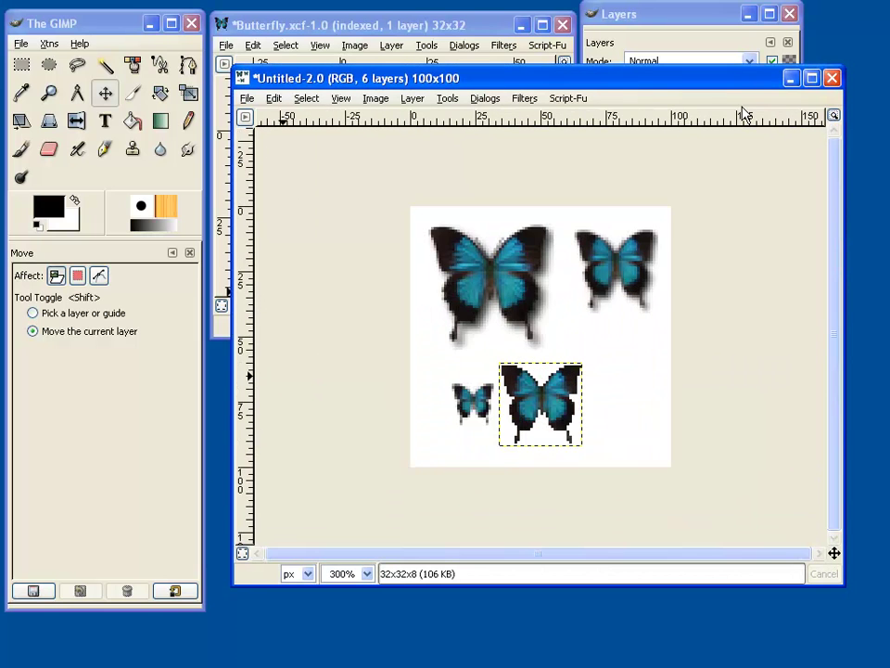
key("plus")
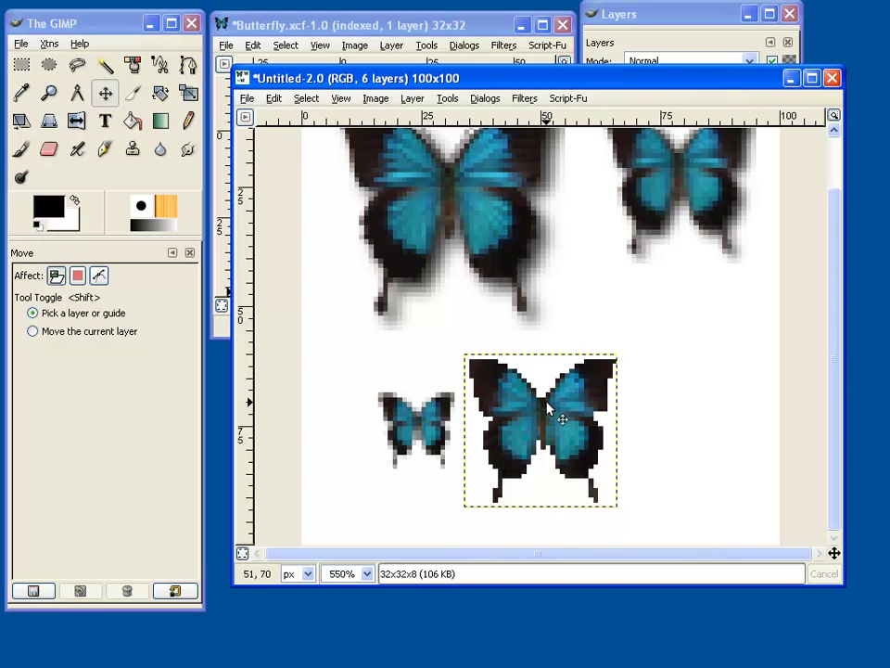
left_click_drag(537, 418, 675, 403)
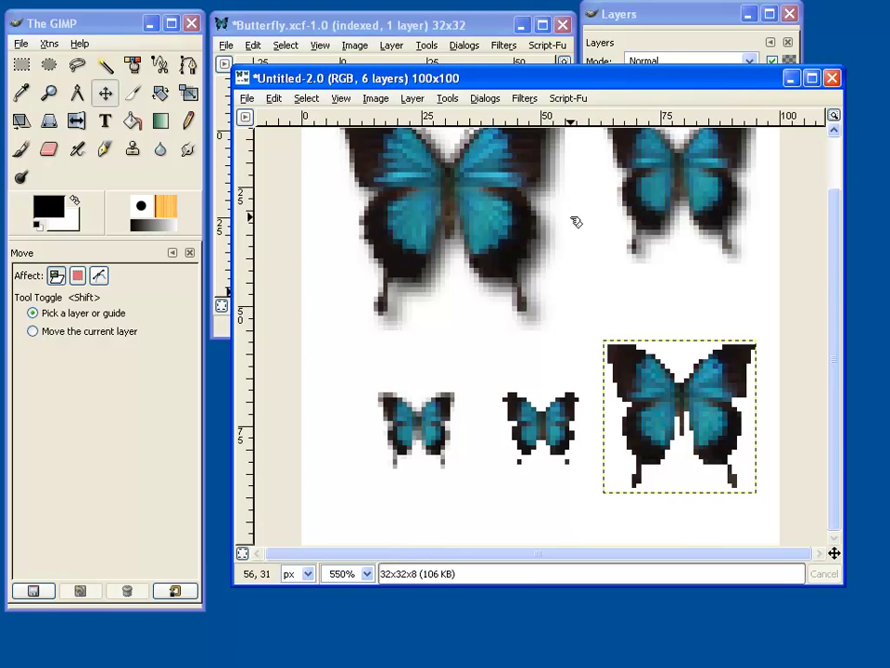
Delete the white Background layer, leaving the five icon layers.
left_click(613, 7)
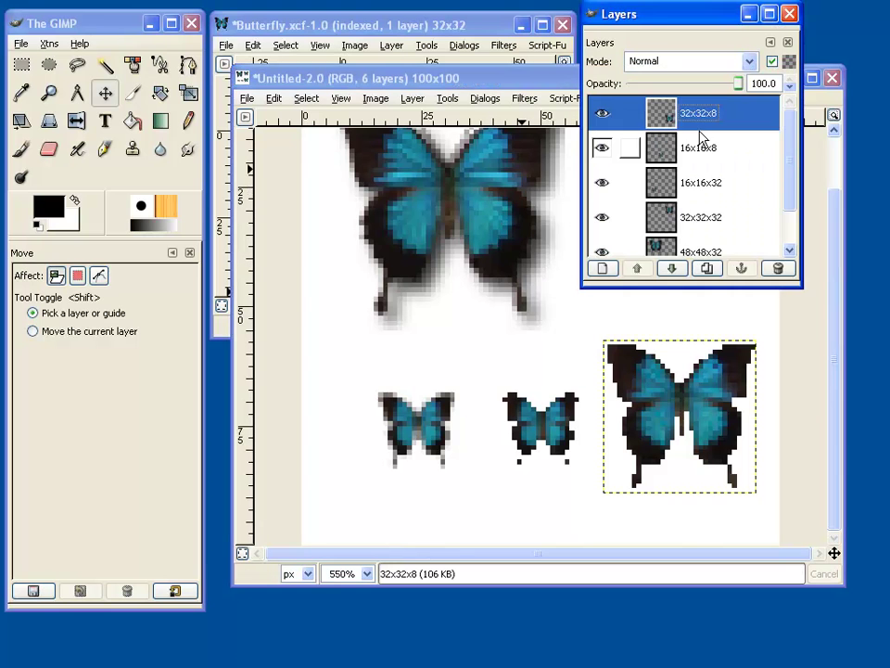
left_click_drag(791, 144, 791, 183)
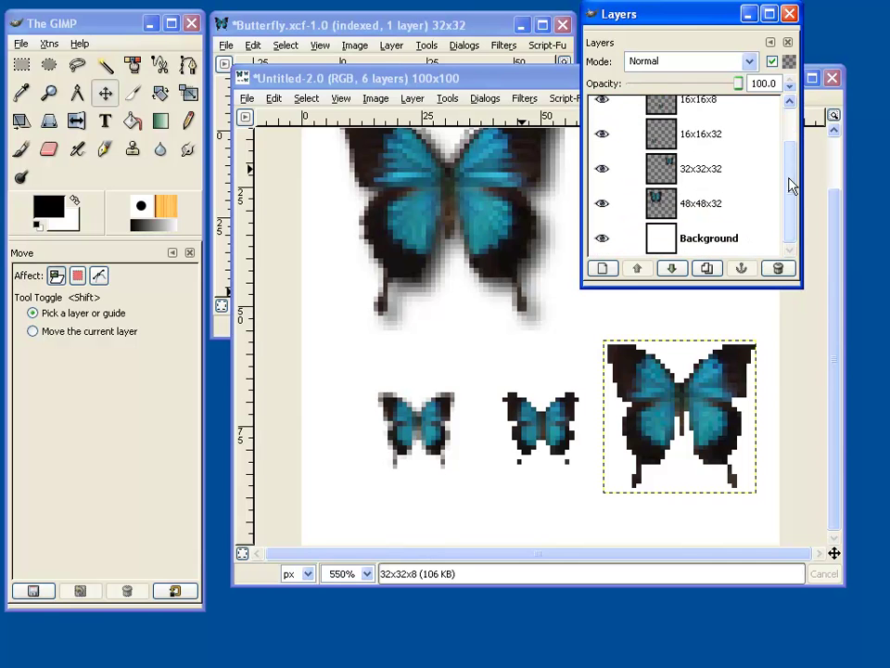
left_click(731, 238)
left_click(778, 268)
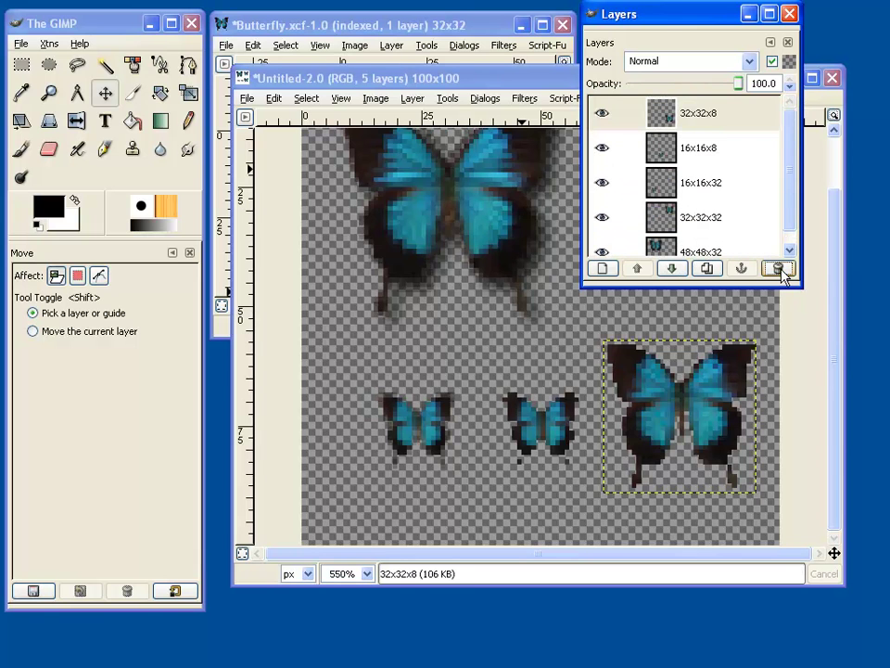
Save the image as Butterfly.xcf in E:\ButterFly, replacing the existing file.
left_click(513, 81)
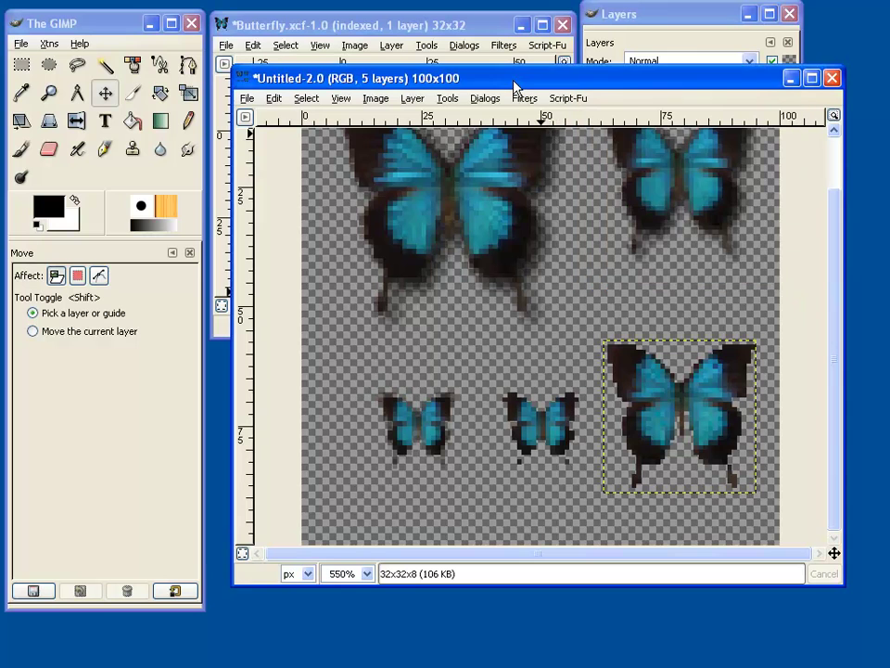
left_click(255, 101)
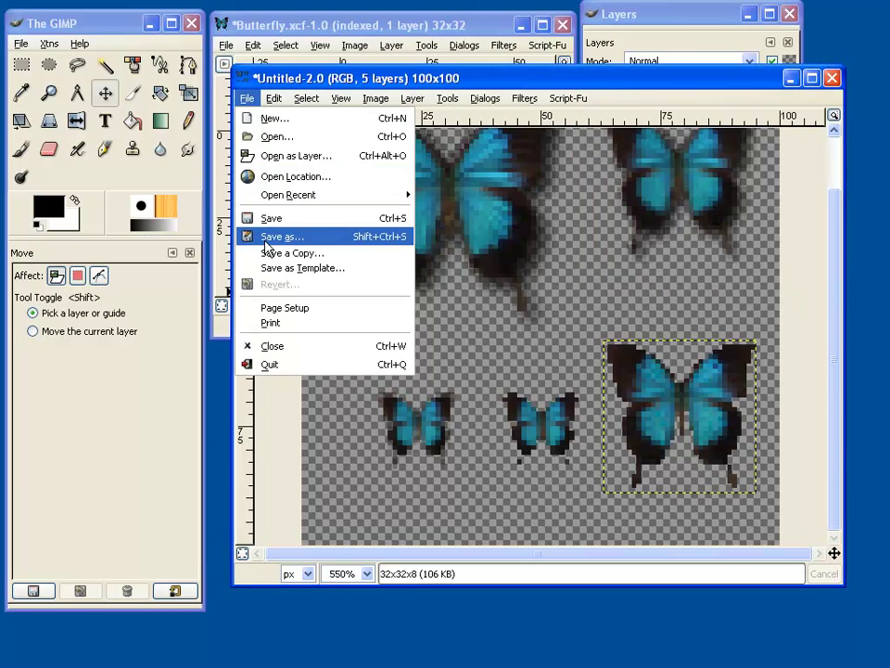
left_click(264, 239)
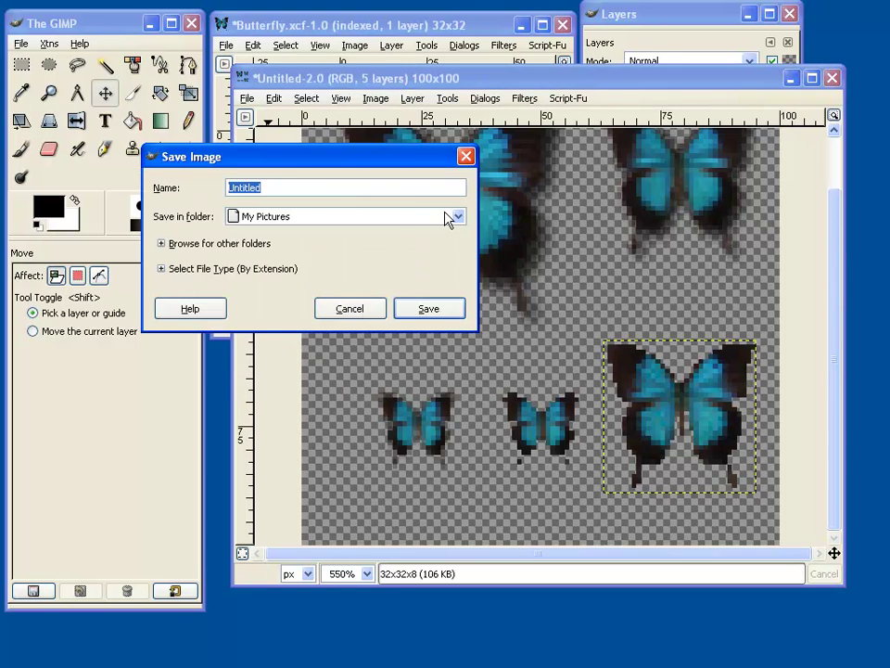
left_click(459, 216)
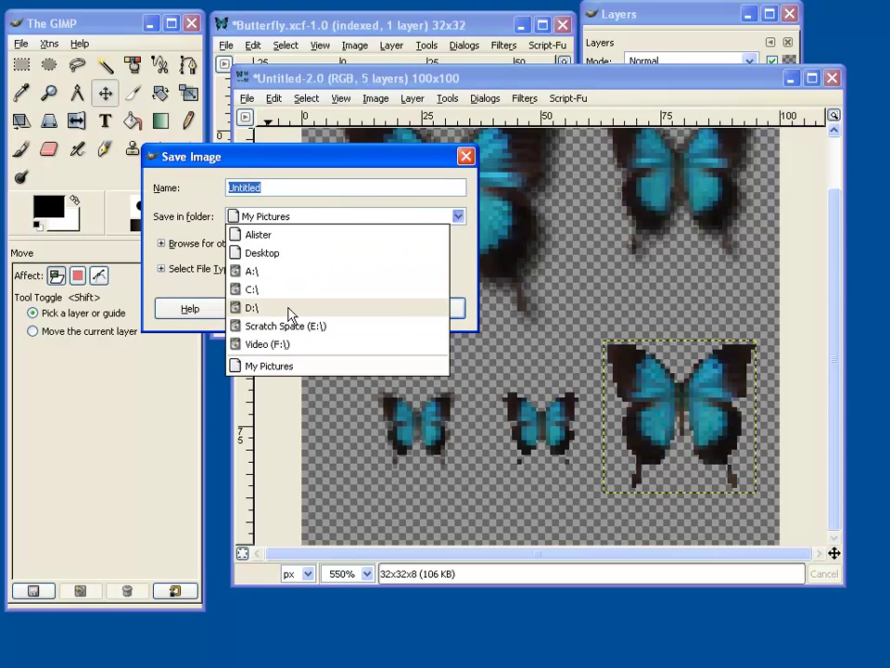
left_click(293, 329)
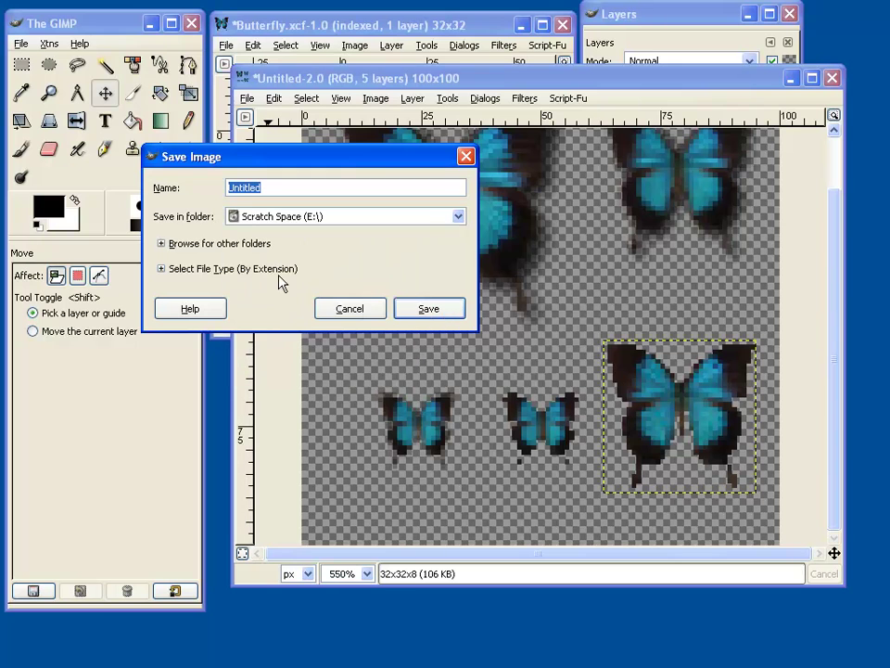
left_click(180, 246)
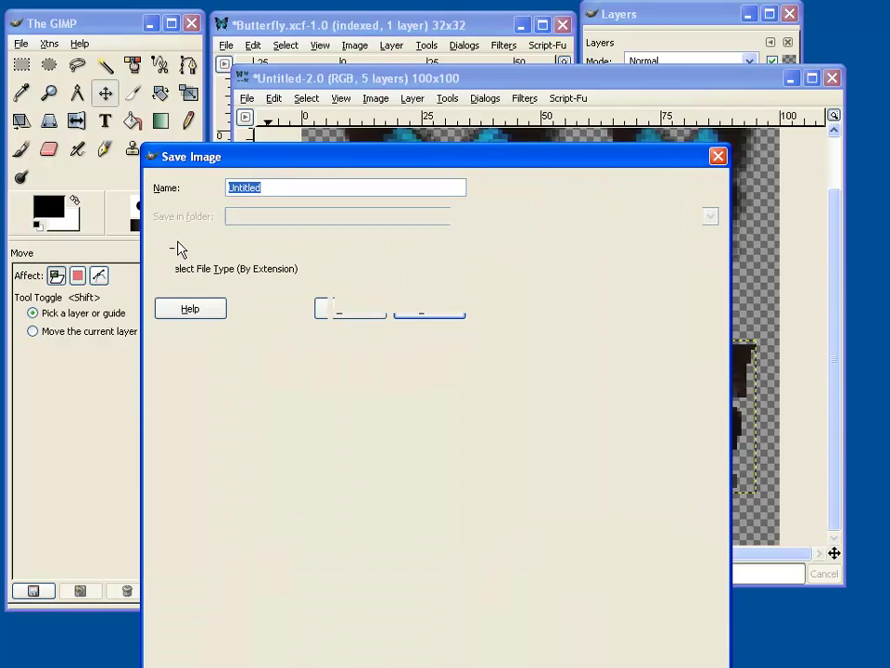
double_click(367, 323)
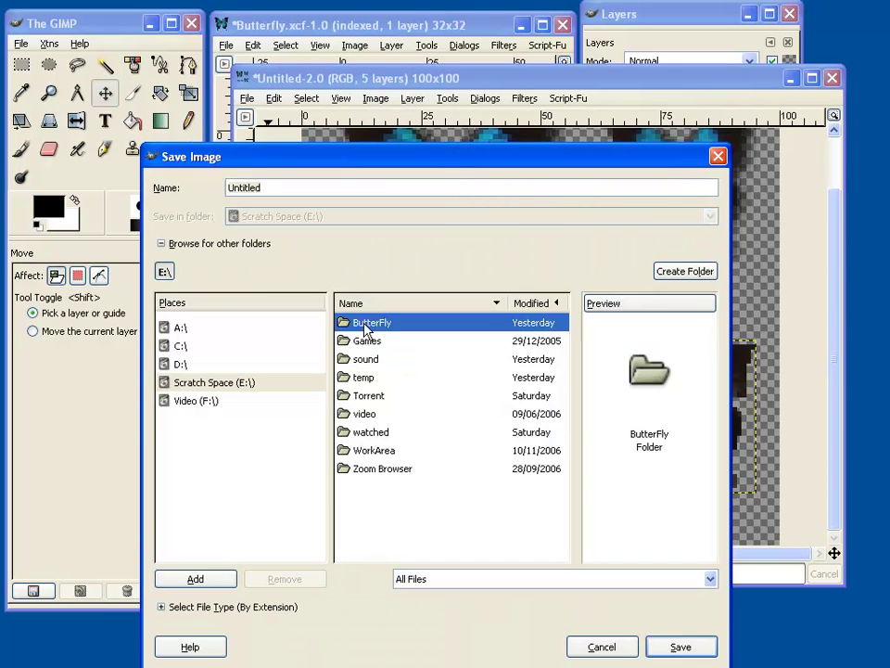
left_click(380, 342)
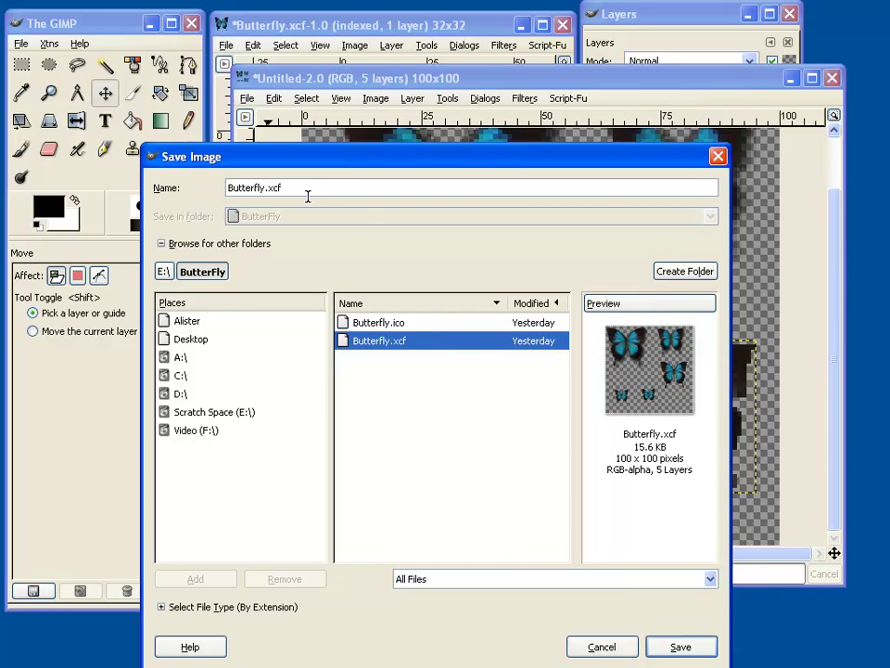
left_click(686, 652)
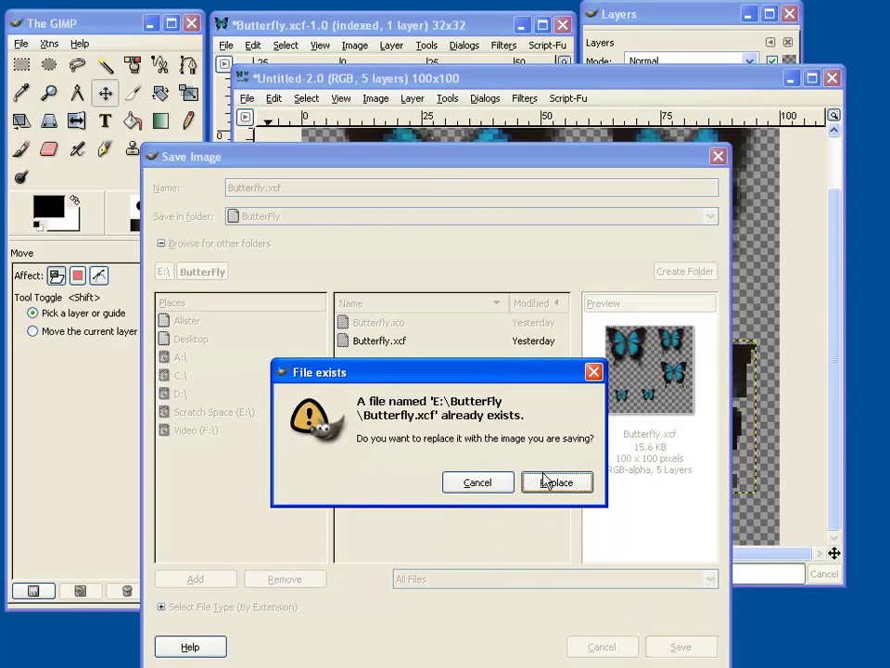
left_click(545, 478)
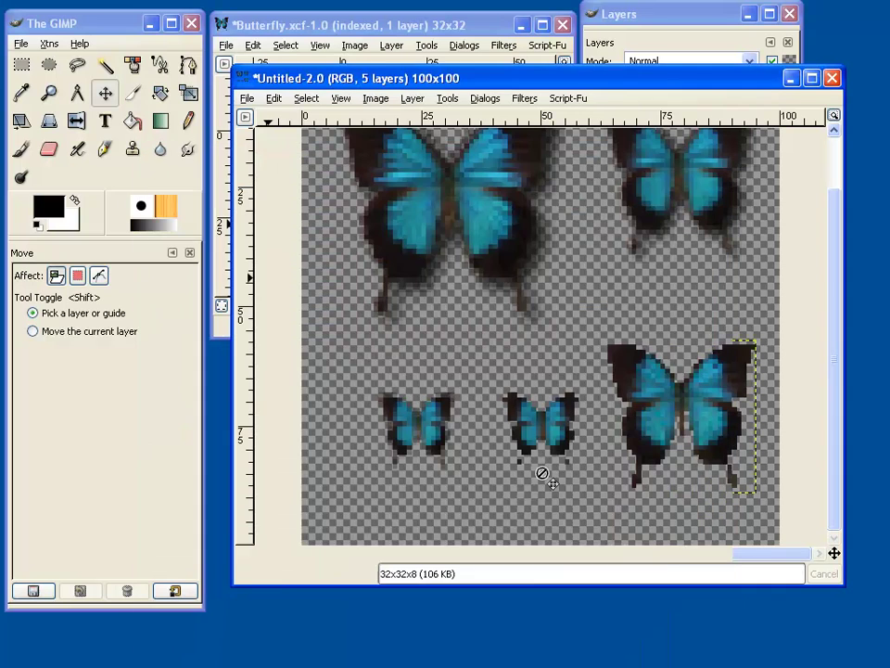
Save over Butterfly.ico, accepting one 8 bpp 256-colour layer and the rest at 32 bpp.
left_click(250, 98)
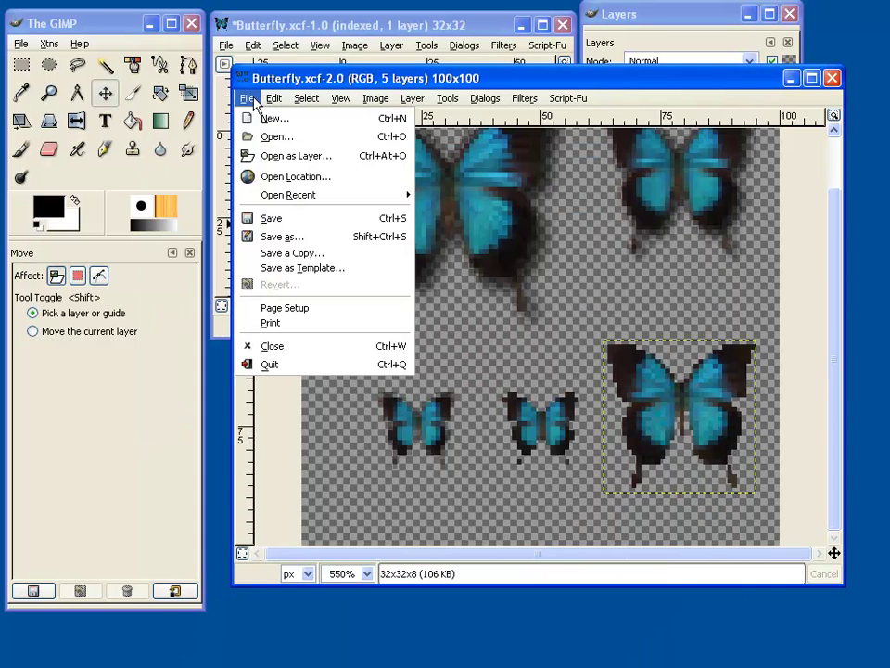
left_click(291, 238)
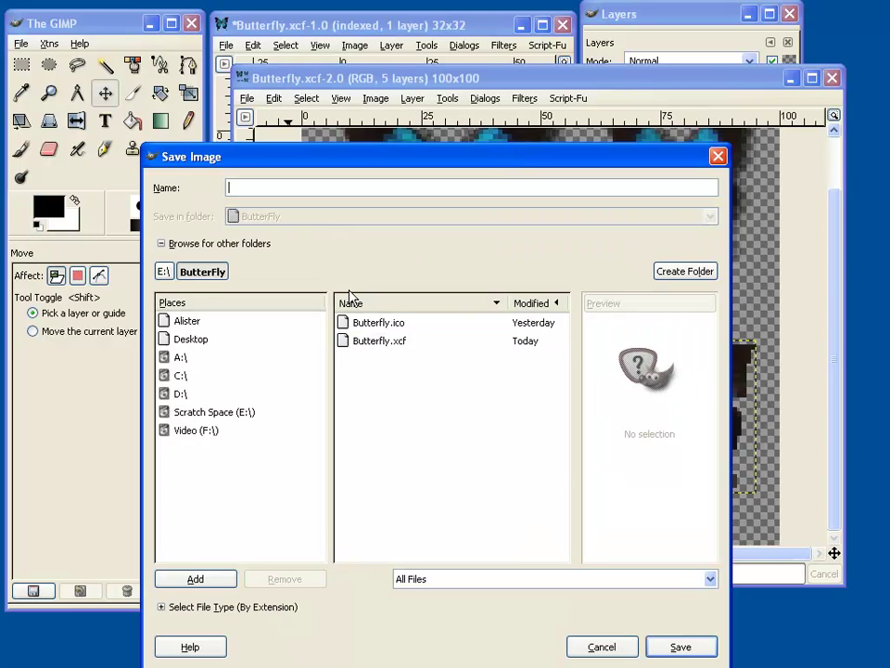
left_click(380, 324)
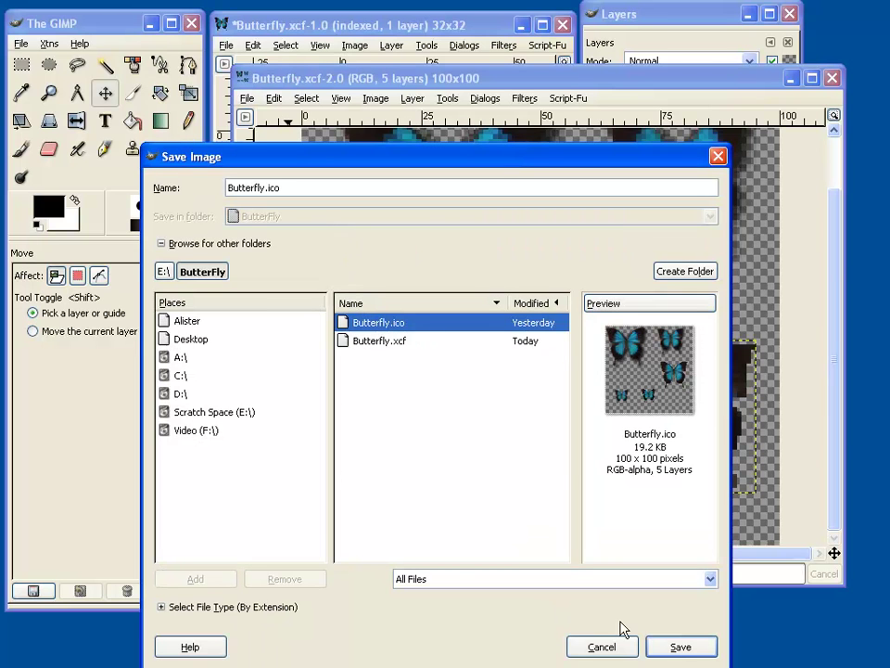
left_click(680, 645)
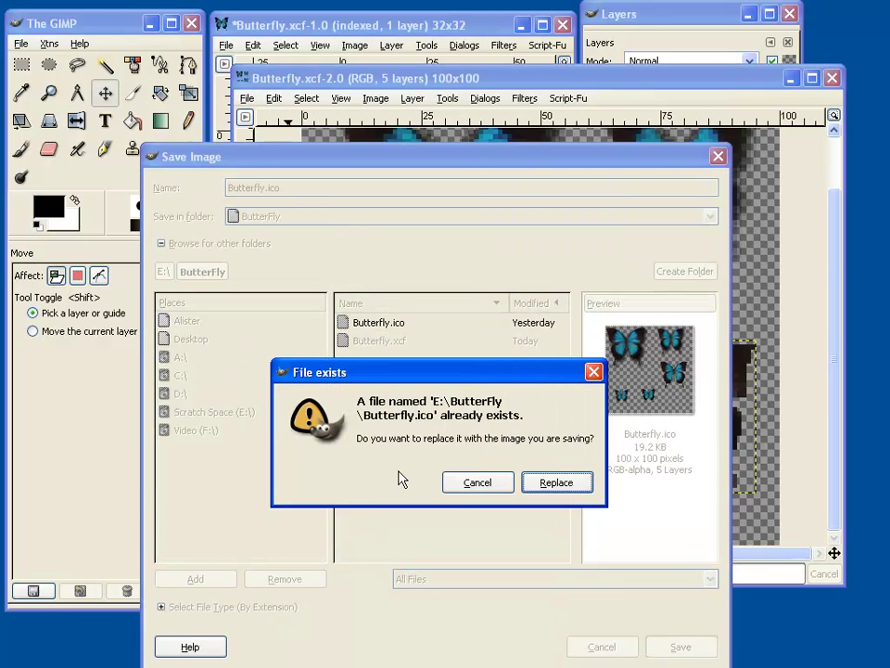
left_click(544, 490)
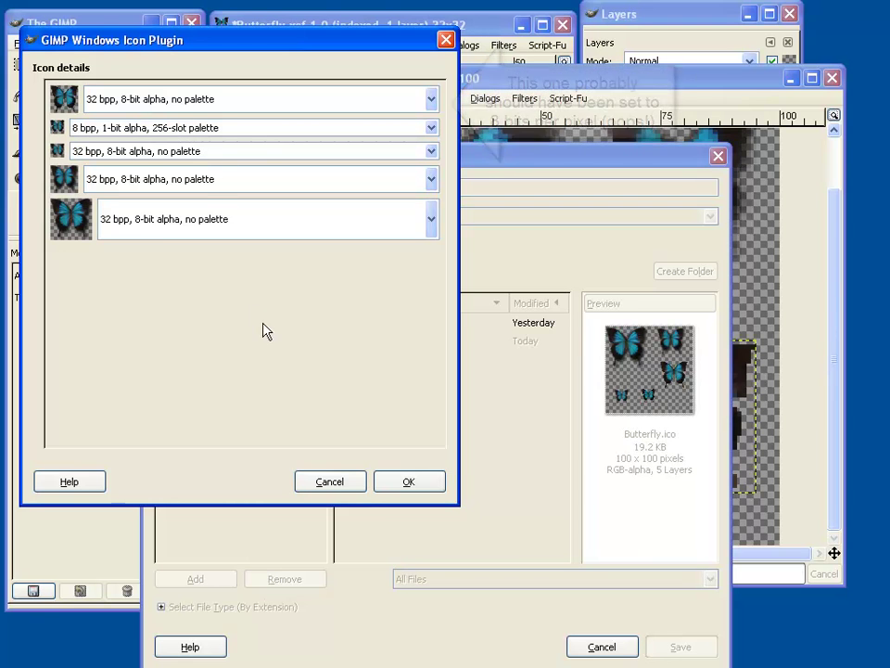
left_click(415, 486)
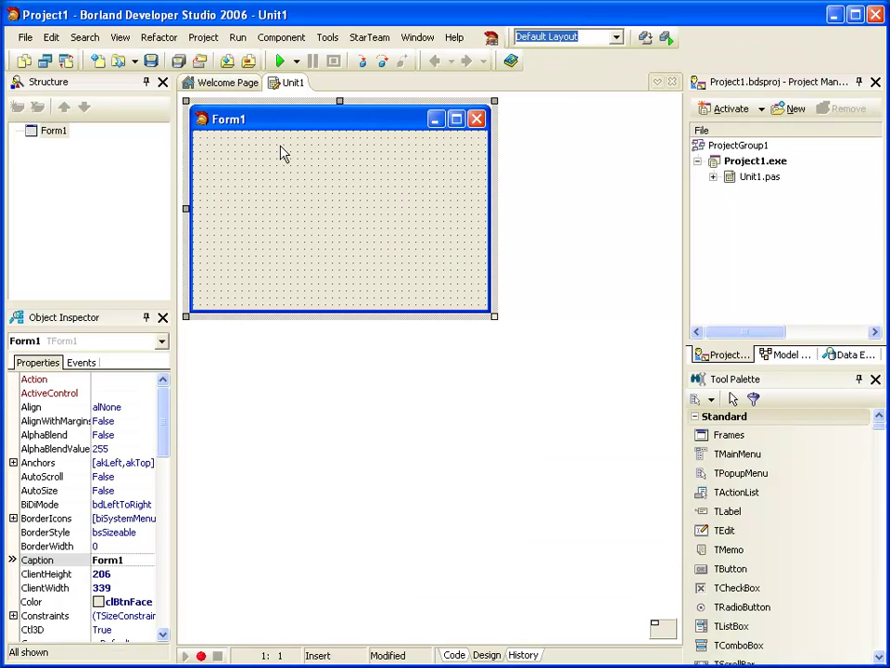
Load E:\ButterFly\Butterfly.ico as Project1's application icon in Project Options and confirm.
left_click(204, 38)
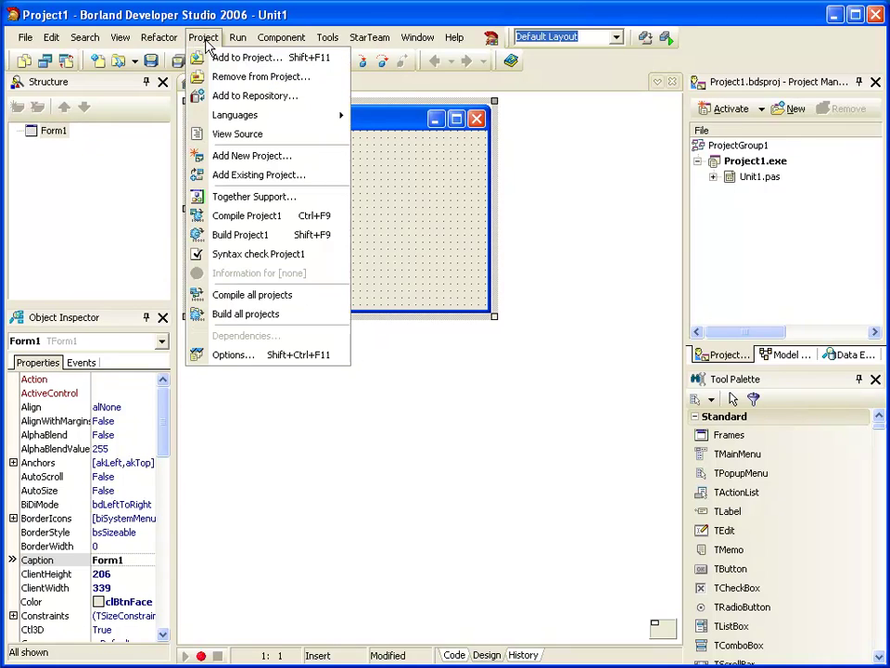
mouse_move(239, 121)
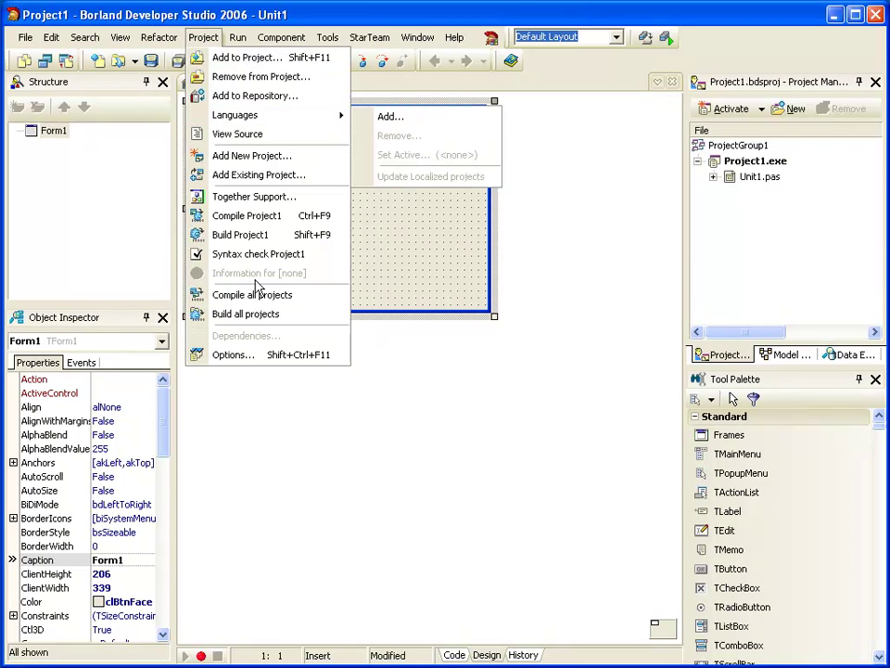
left_click(260, 360)
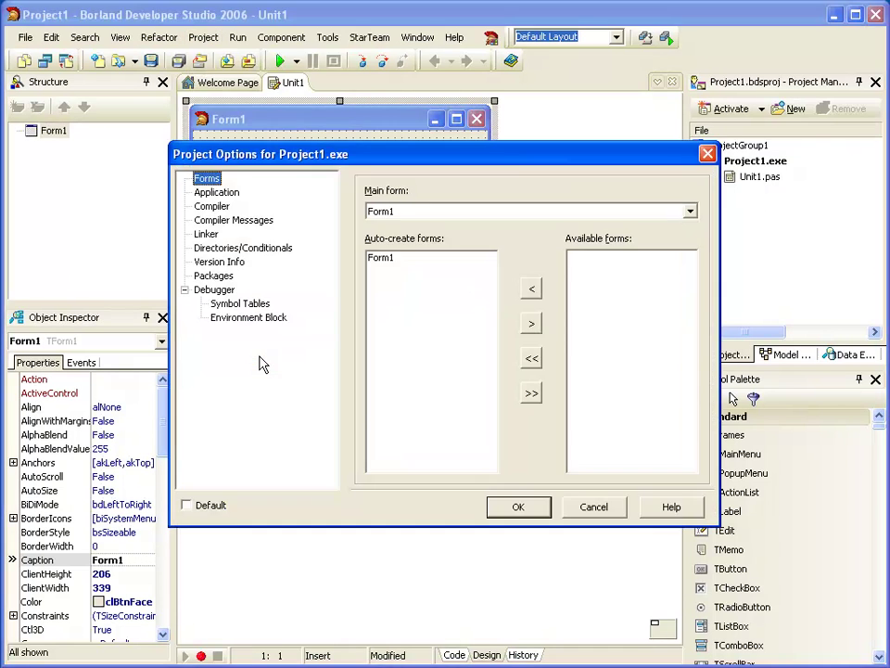
left_click(214, 192)
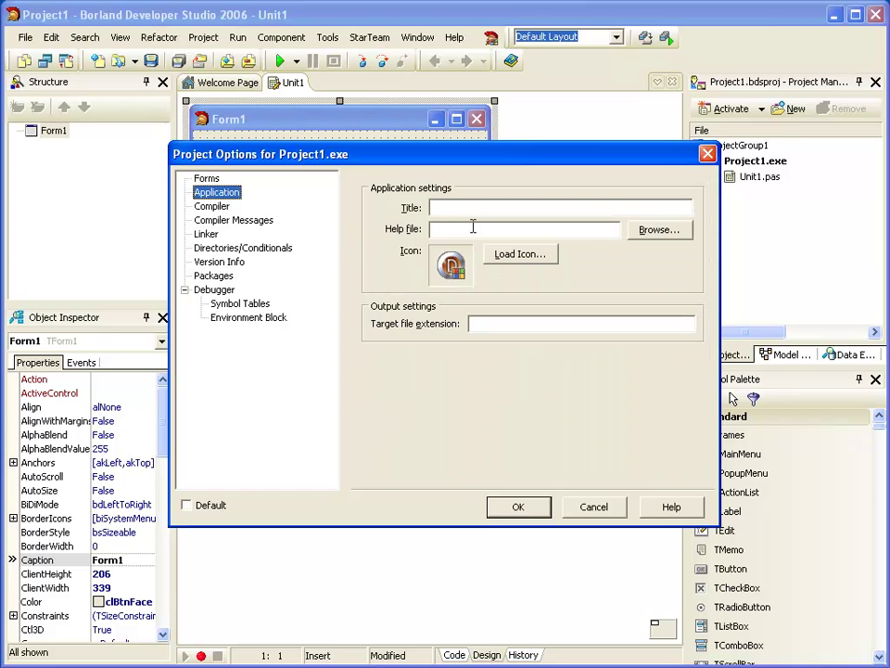
left_click(544, 254)
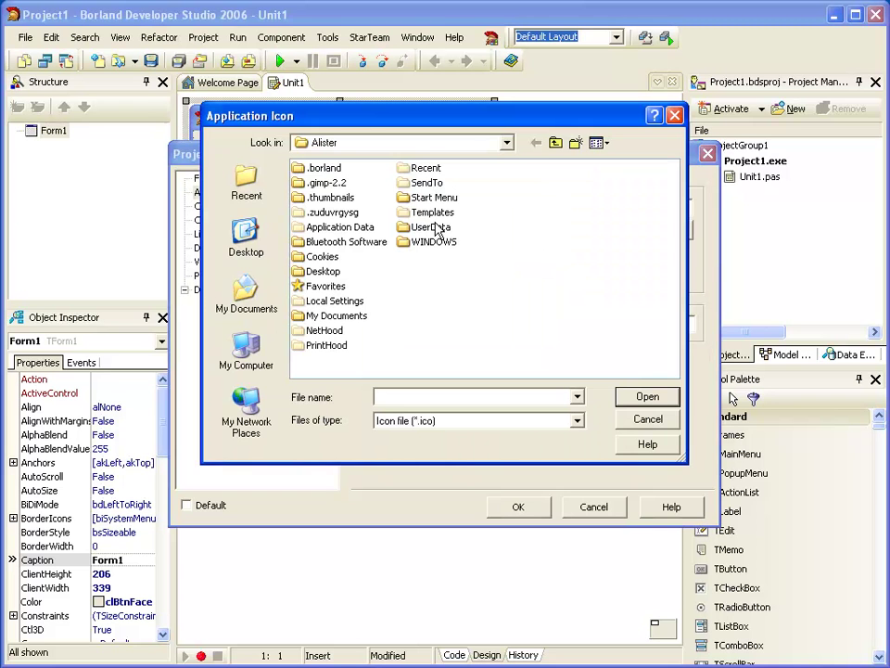
left_click(513, 144)
left_click(513, 144)
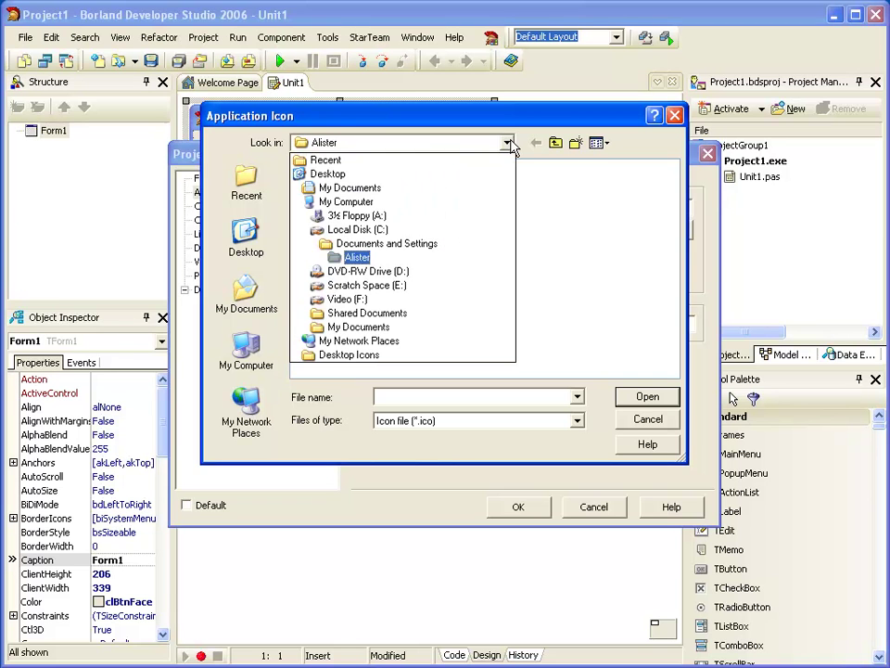
left_click(372, 287)
double_click(330, 168)
double_click(332, 168)
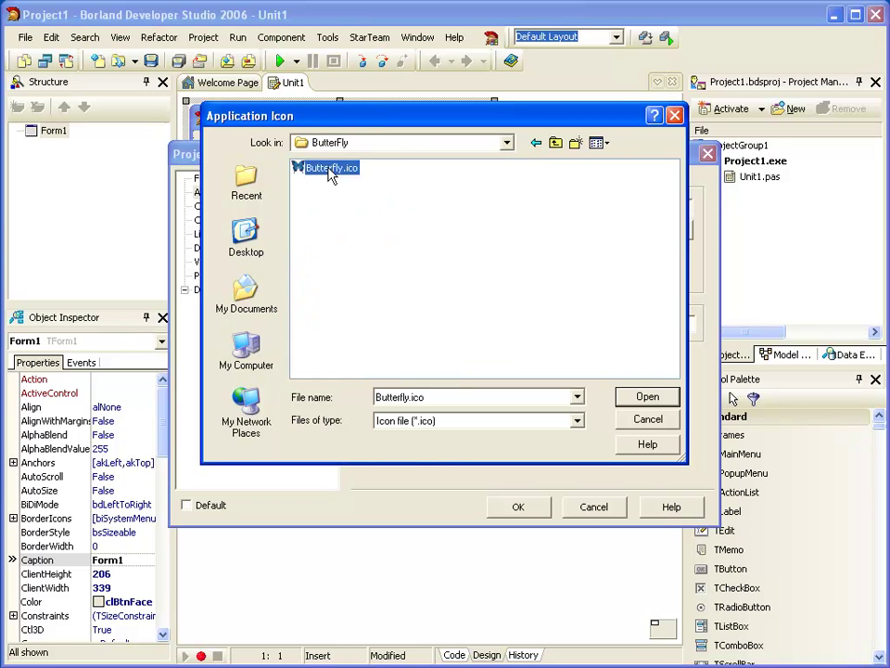
left_click(520, 507)
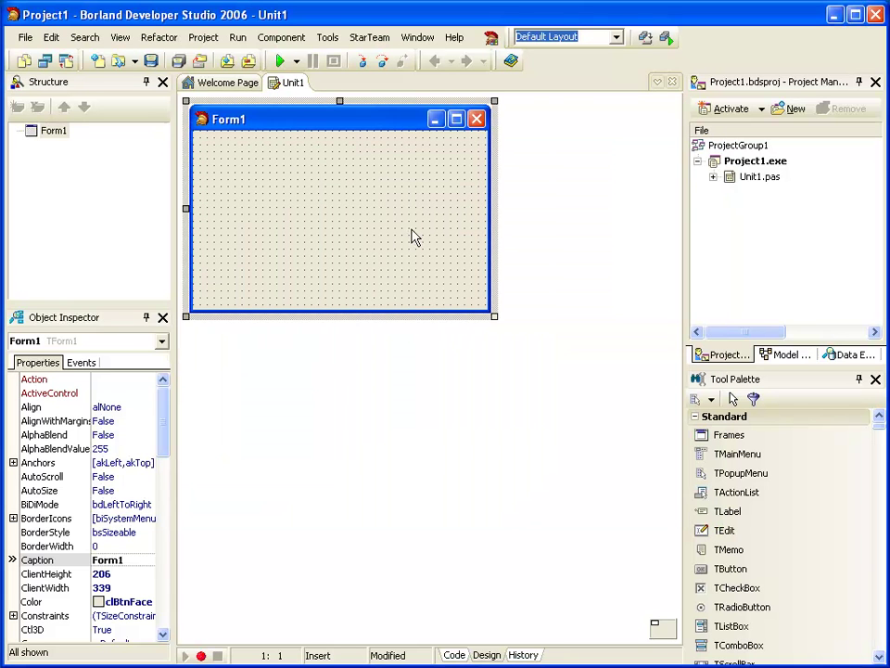